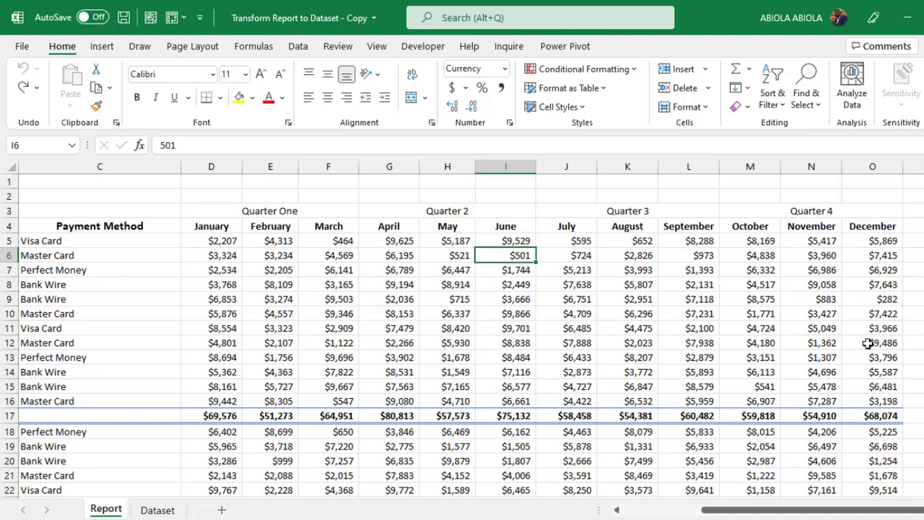
# Step: Point out the report's payment/month grid, Account Manager column and first manager's total row
pyautogui.click(670, 315)
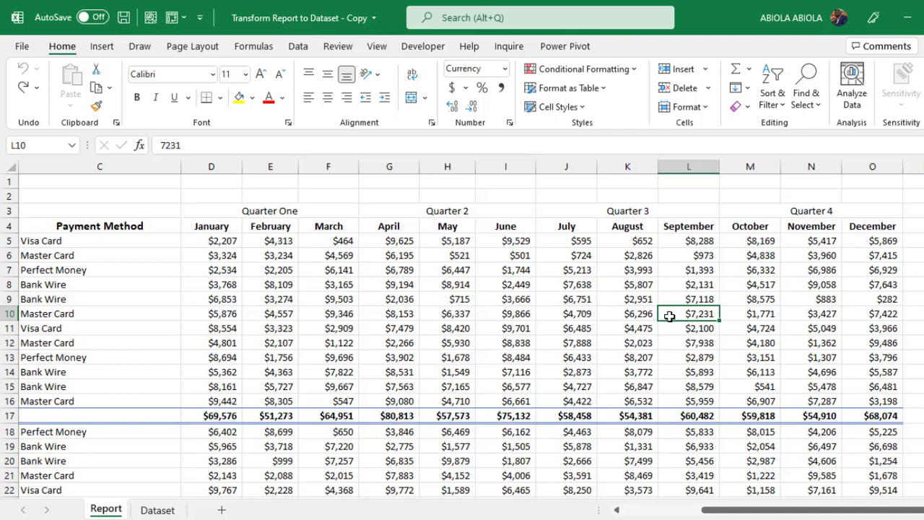
pyautogui.moveTo(108, 225); pyautogui.dragTo(551, 280)
pyautogui.click(101, 229)
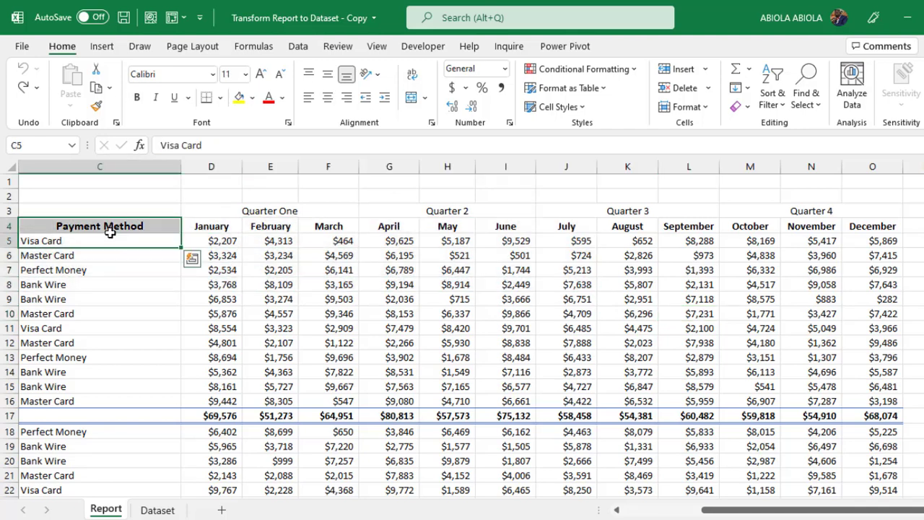
pyautogui.press('Home')
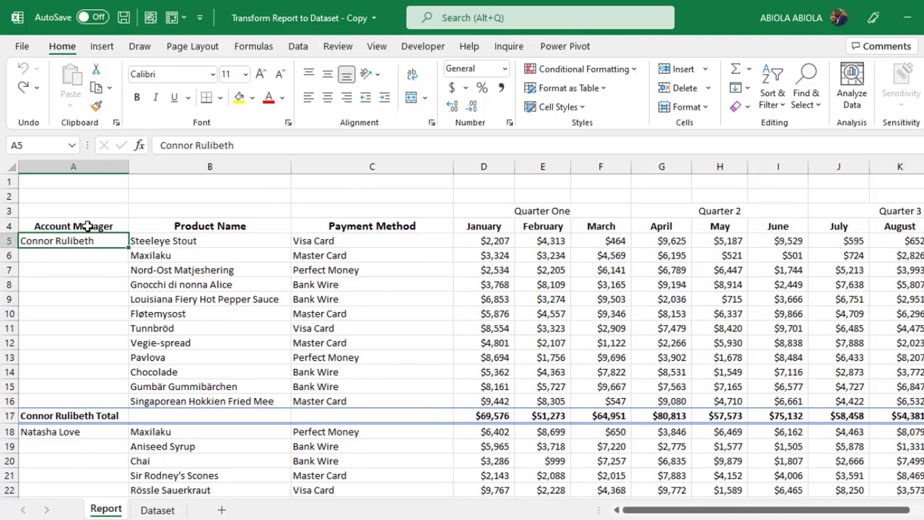
pyautogui.moveTo(85, 226); pyautogui.dragTo(82, 389)
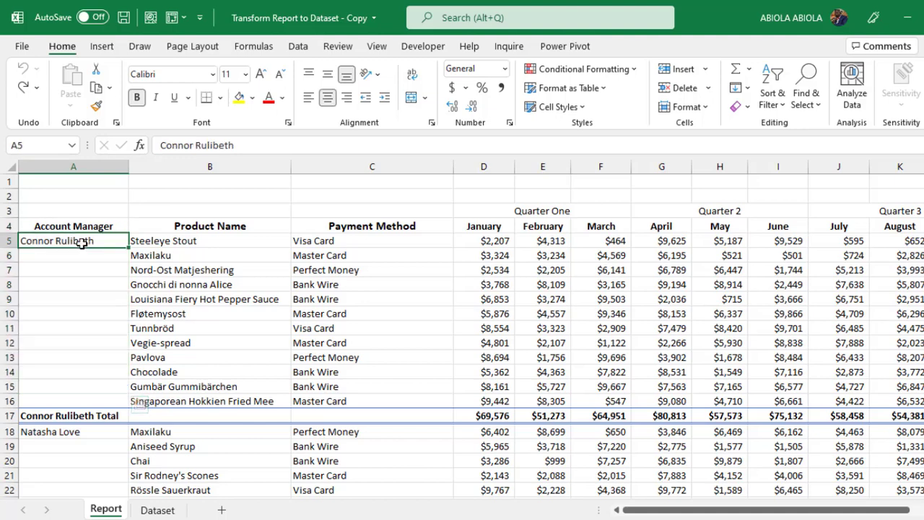
pyautogui.moveTo(82, 241); pyautogui.dragTo(75, 408)
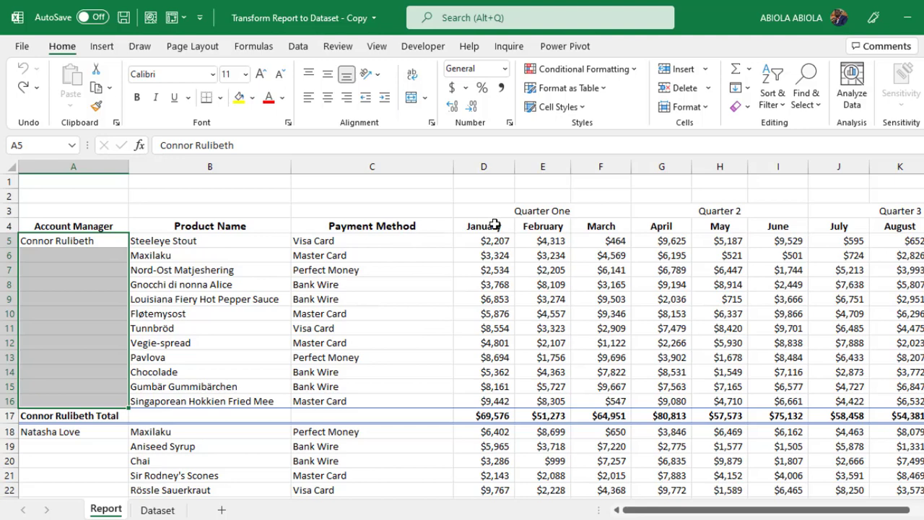
pyautogui.moveTo(36, 416); pyautogui.dragTo(721, 417)
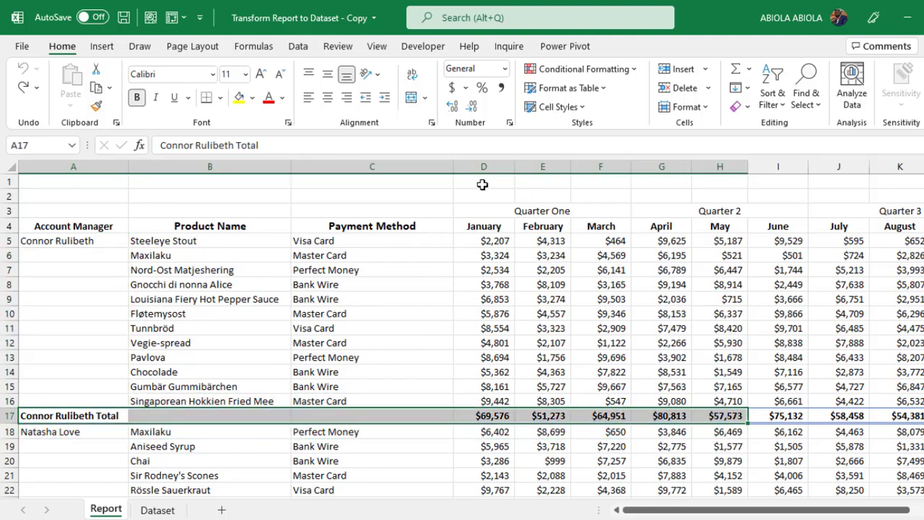
# Step: Mark the three-month blocks under Quarter One, Quarter 2, Quarter 3 and Quarter 4
pyautogui.moveTo(483, 210); pyautogui.dragTo(598, 390)
pyautogui.moveTo(660, 206); pyautogui.dragTo(769, 394)
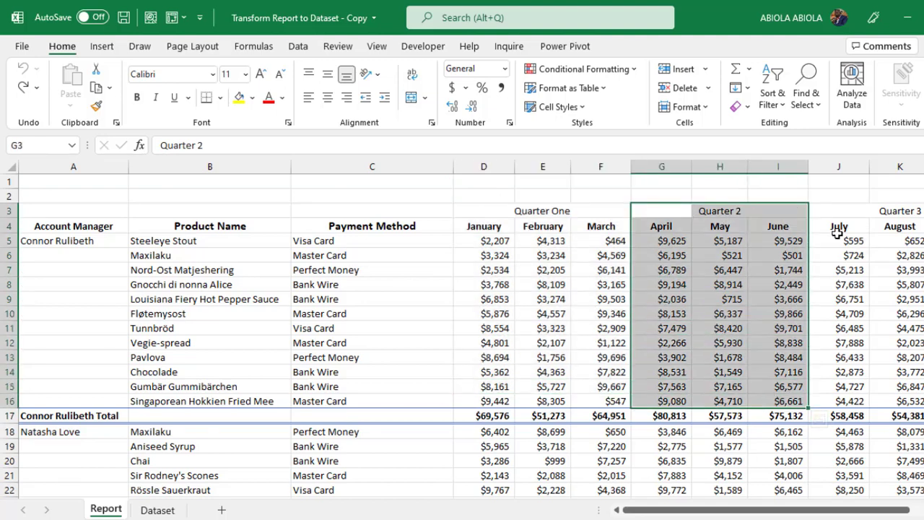
pyautogui.moveTo(831, 213); pyautogui.dragTo(882, 376)
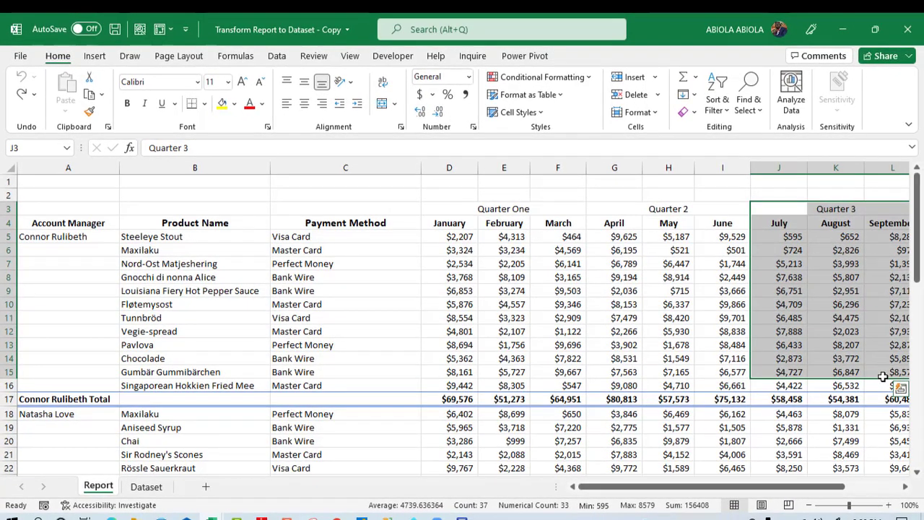
pyautogui.press('Right')
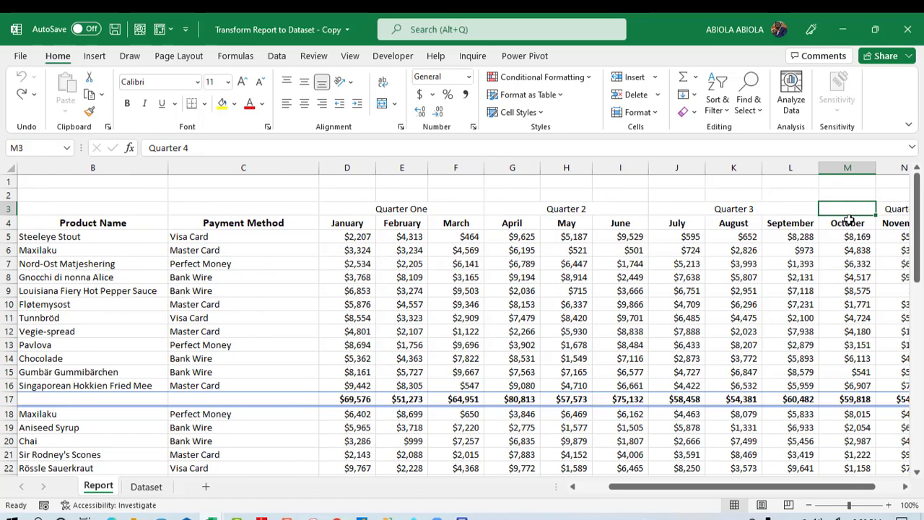
pyautogui.moveTo(848, 221); pyautogui.dragTo(846, 332)
# Step: Highlight the blank manager cells and later managers' row blocks, then view the Dataset sheet
pyautogui.click(469, 371)
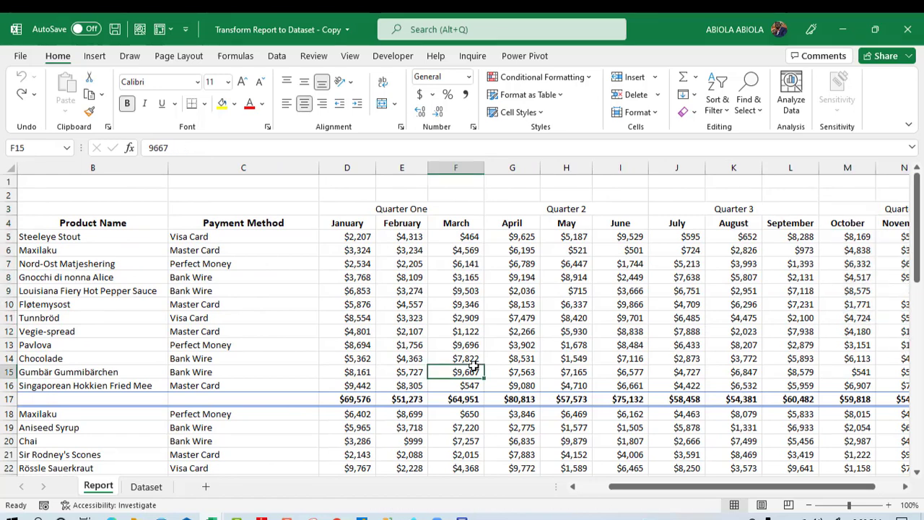
pyautogui.click(78, 415)
pyautogui.press('Left')
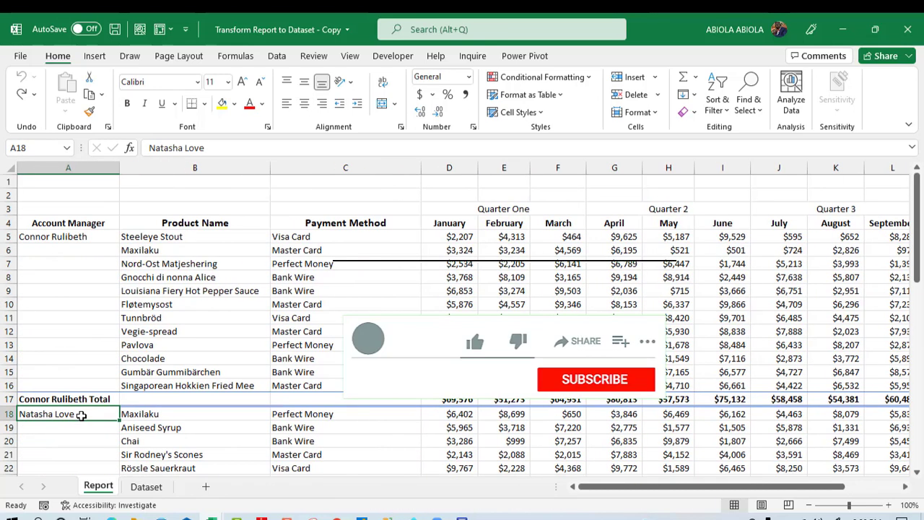
pyautogui.moveTo(68, 237); pyautogui.dragTo(70, 361)
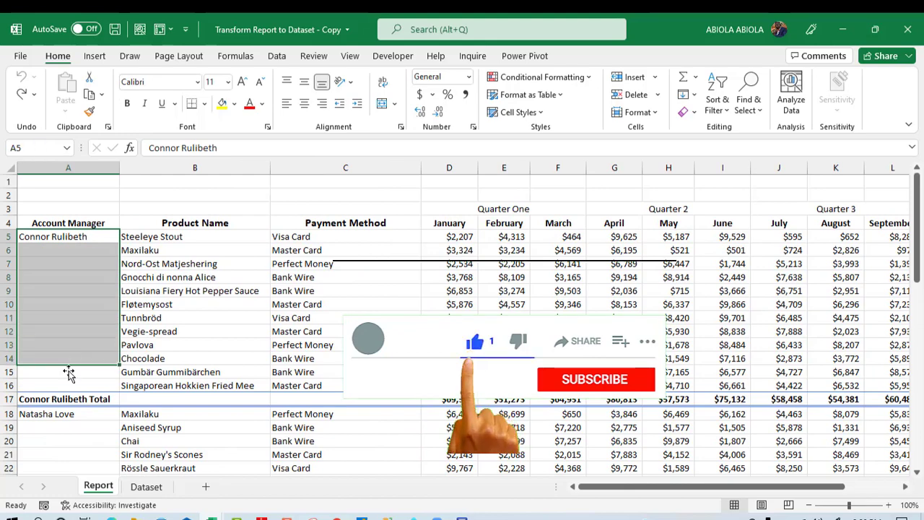
pyautogui.moveTo(70, 414); pyautogui.dragTo(122, 353)
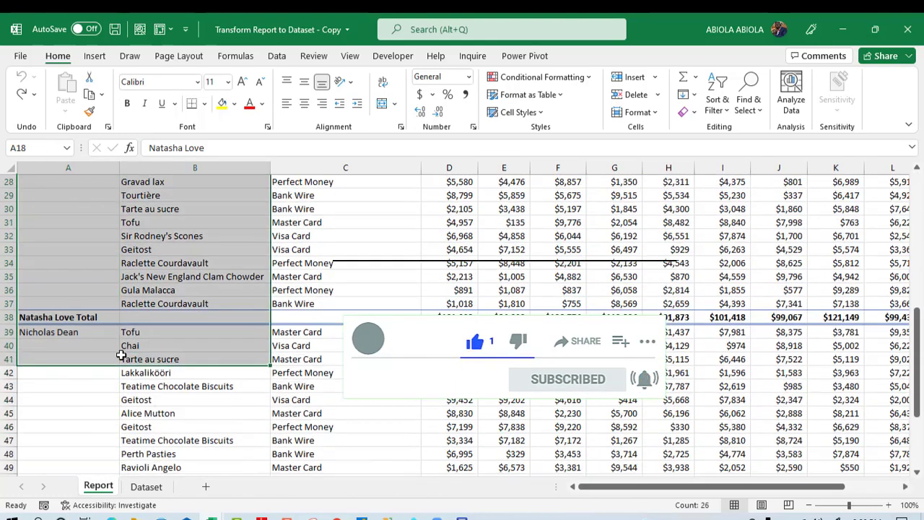
pyautogui.moveTo(72, 336); pyautogui.dragTo(83, 441)
pyautogui.click(329, 204)
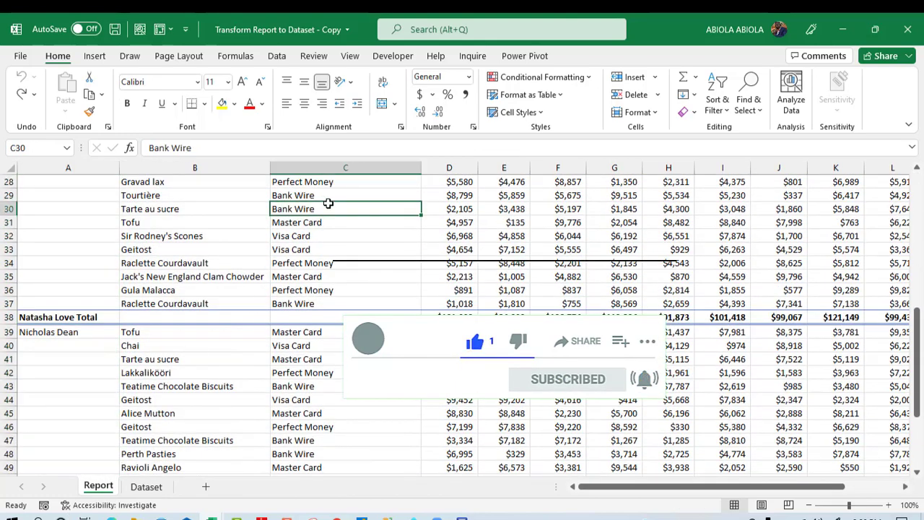
pyautogui.hotkey('ctrl', 'Up')
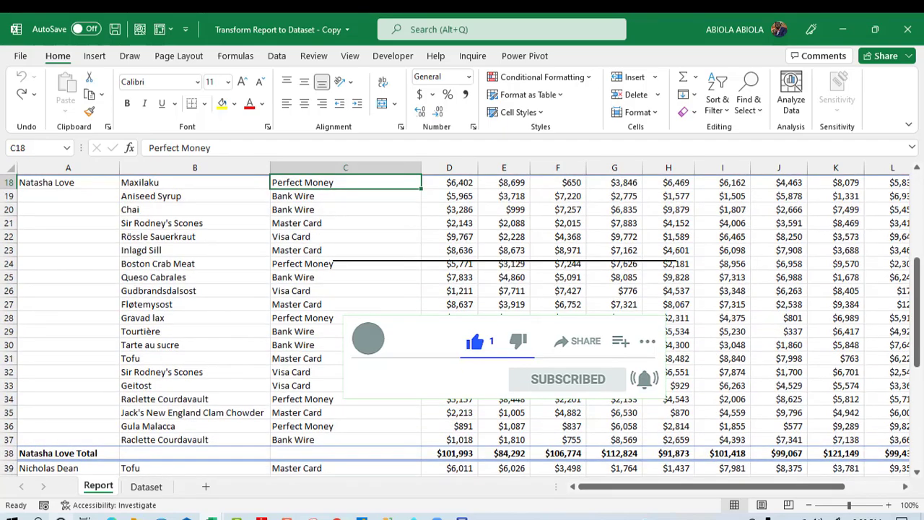
pyautogui.click(141, 488)
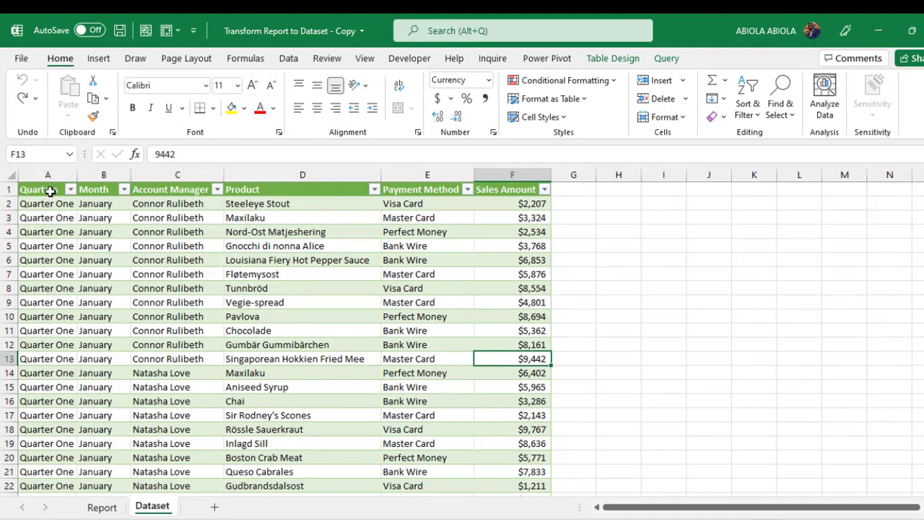
pyautogui.moveTo(45, 191); pyautogui.dragTo(47, 345)
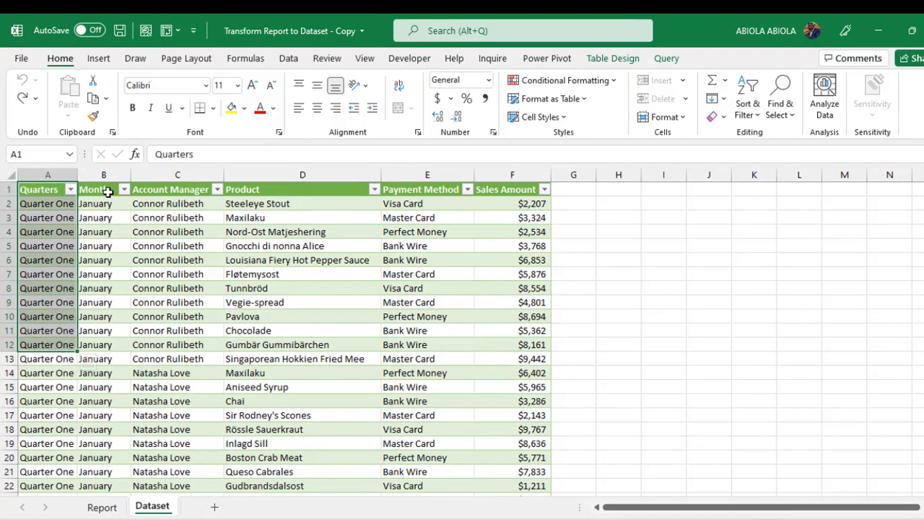
pyautogui.moveTo(108, 190); pyautogui.dragTo(105, 330)
pyautogui.moveTo(184, 189); pyautogui.dragTo(181, 345)
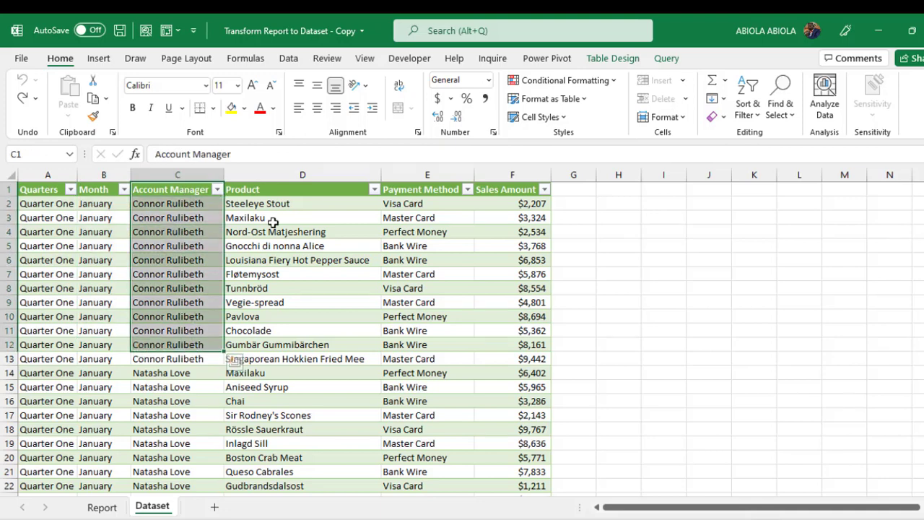
pyautogui.click(273, 184)
pyautogui.moveTo(430, 191); pyautogui.dragTo(425, 288)
pyautogui.moveTo(522, 189); pyautogui.dragTo(514, 317)
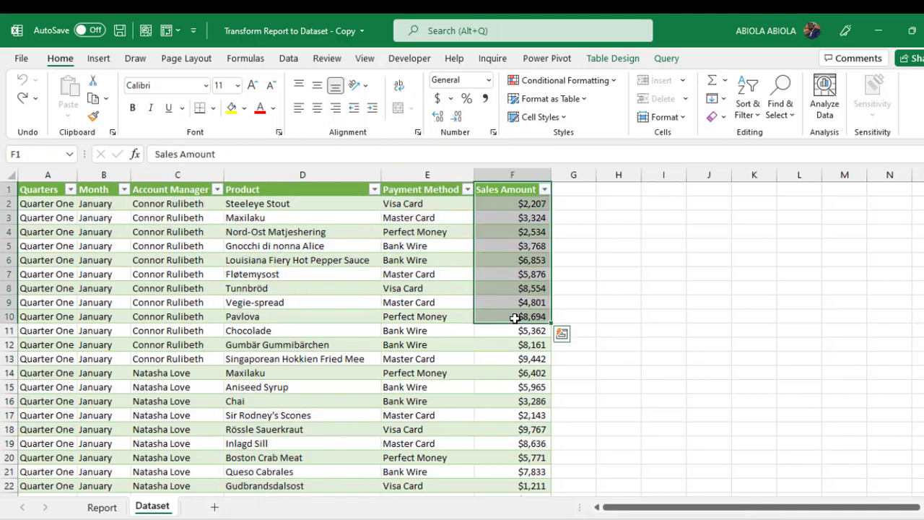
pyautogui.click(534, 245)
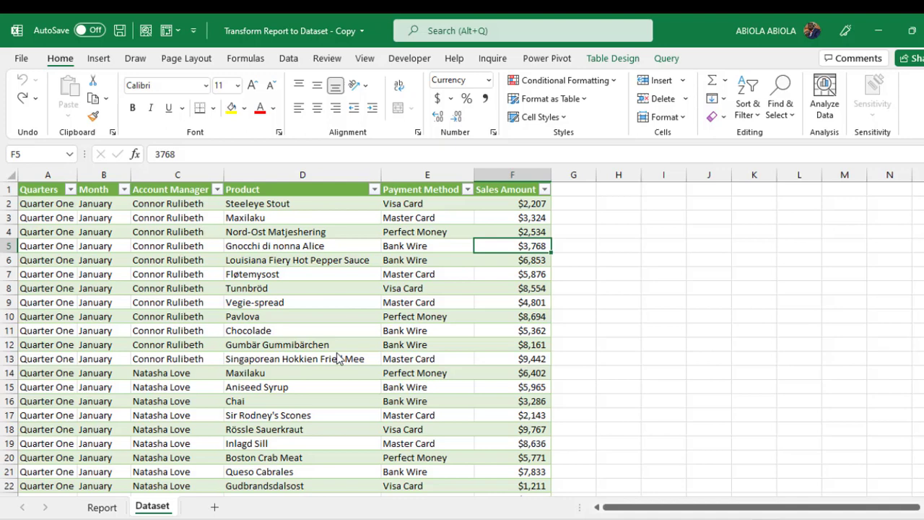
# Step: In the original workbook, create a table from range $A$3:$O$58 with 'My table has headers' kept
pyautogui.moveTo(166, 516)
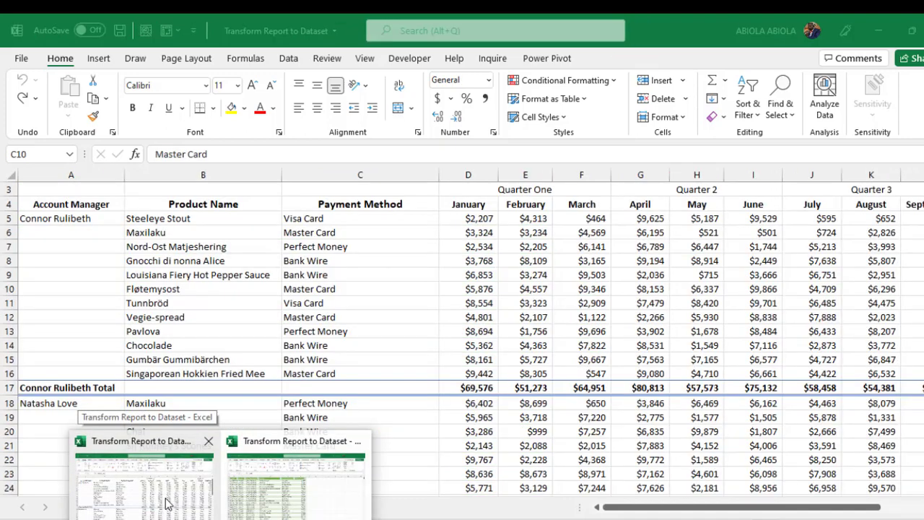
pyautogui.click(166, 503)
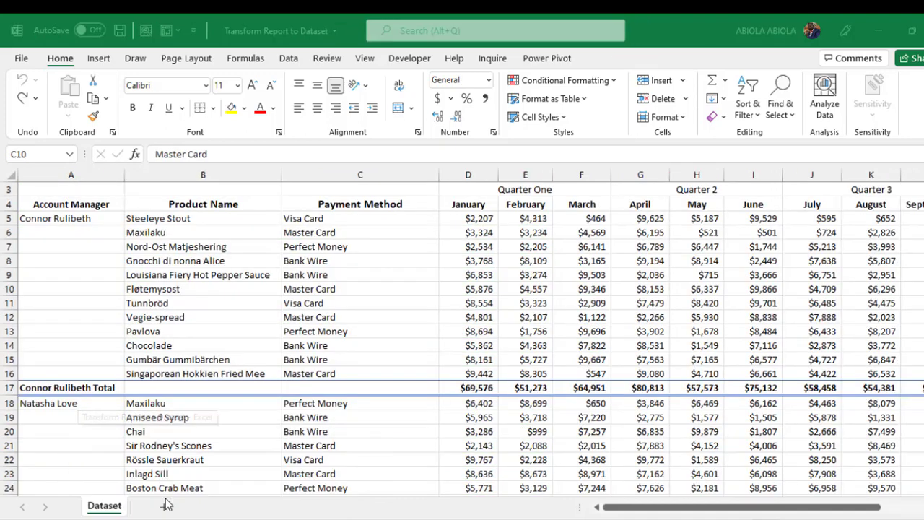
pyautogui.click(250, 249)
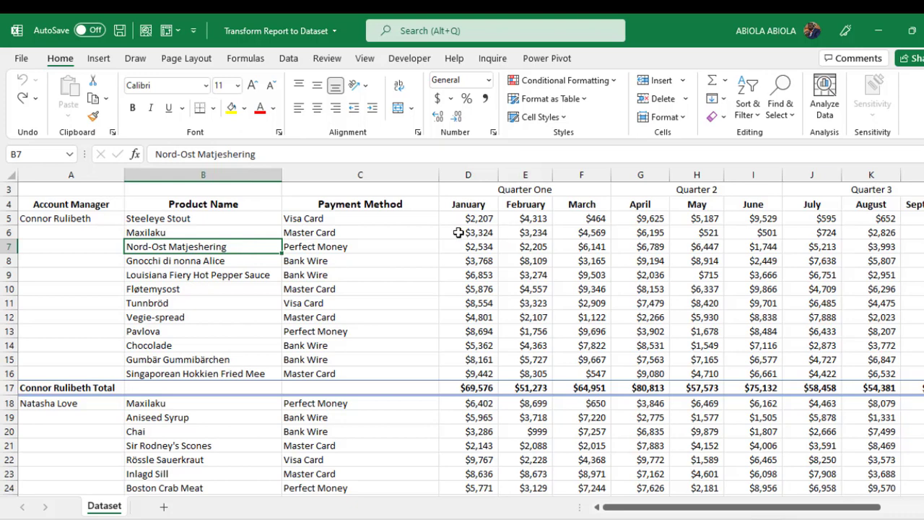
pyautogui.click(292, 61)
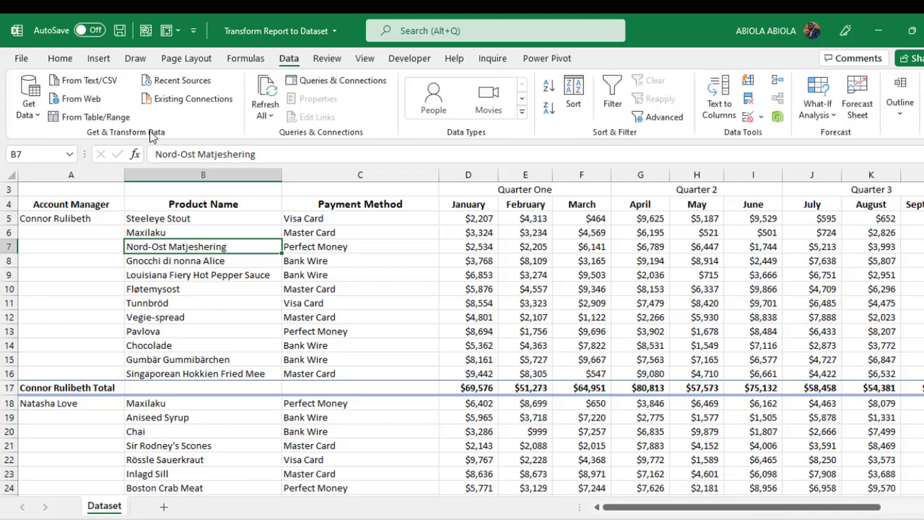
pyautogui.click(102, 120)
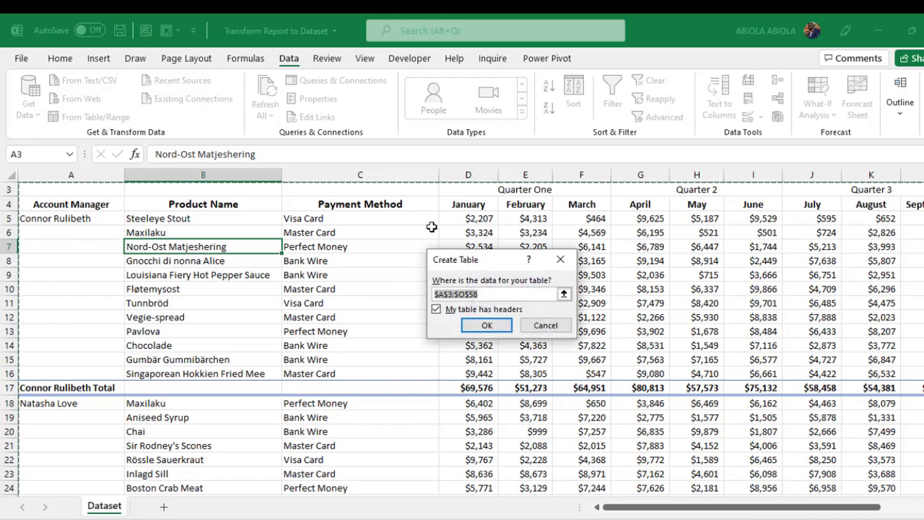
pyautogui.moveTo(465, 268); pyautogui.dragTo(339, 188)
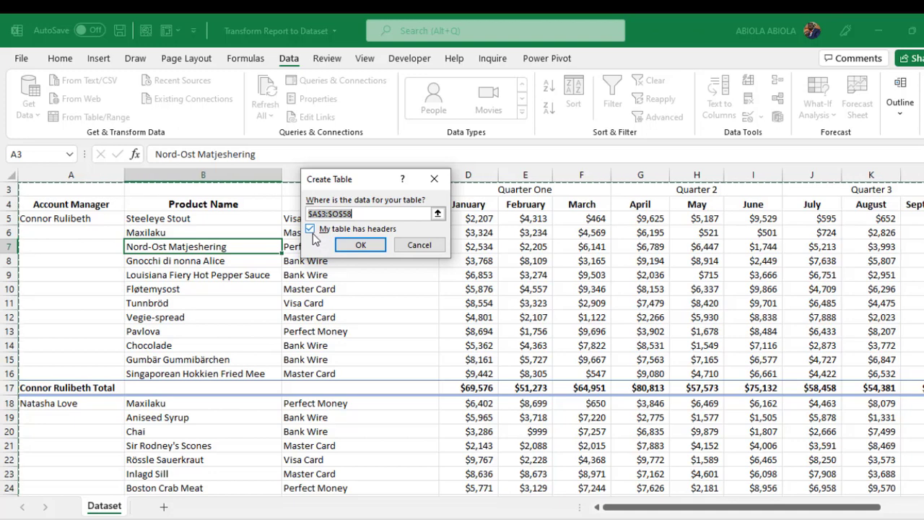
pyautogui.press('Tab')
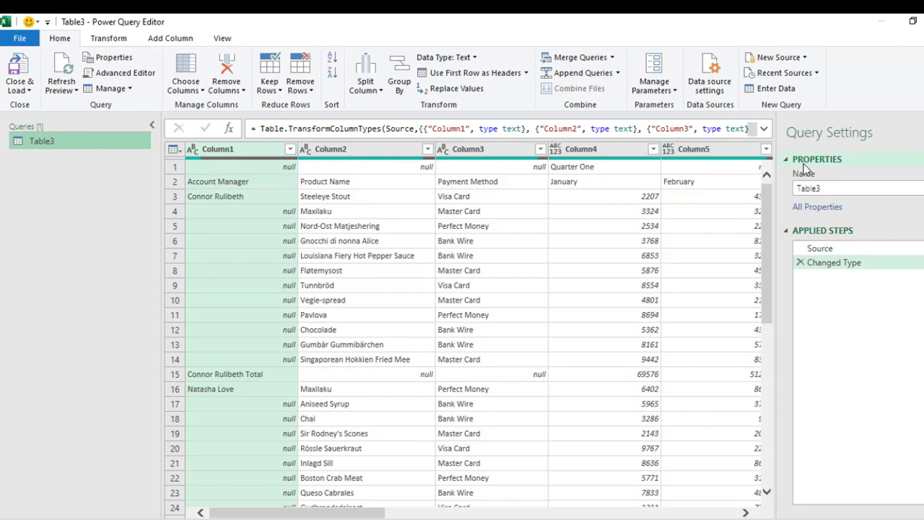
# Step: Rename the query Table3 to Dataset in Query Settings
pyautogui.doubleClick(810, 188)
pyautogui.write('Dataset')
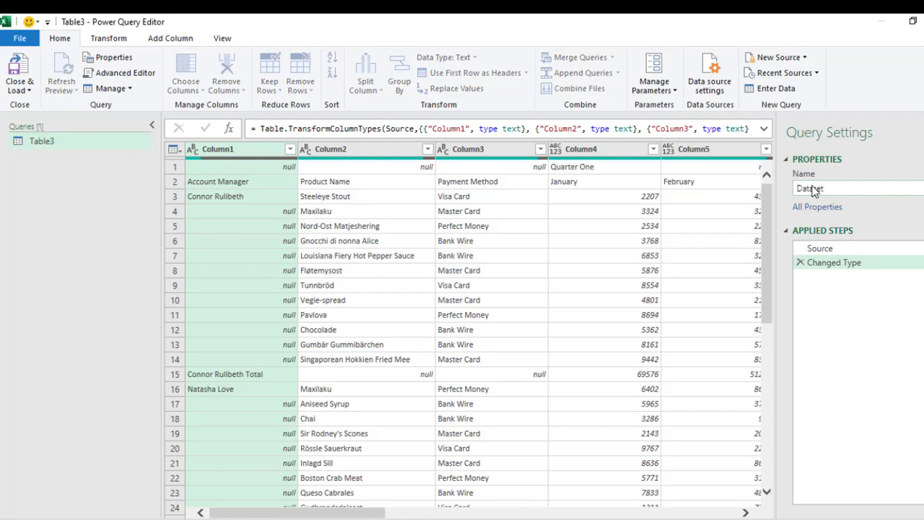
pyautogui.press('Return')
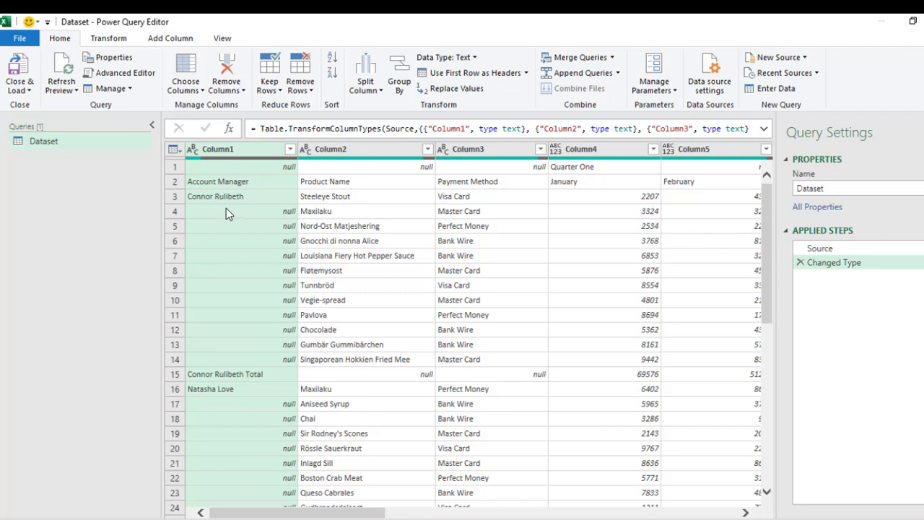
# Step: Fill Column1 down so every product row carries its account manager's name
pyautogui.rightClick(239, 151)
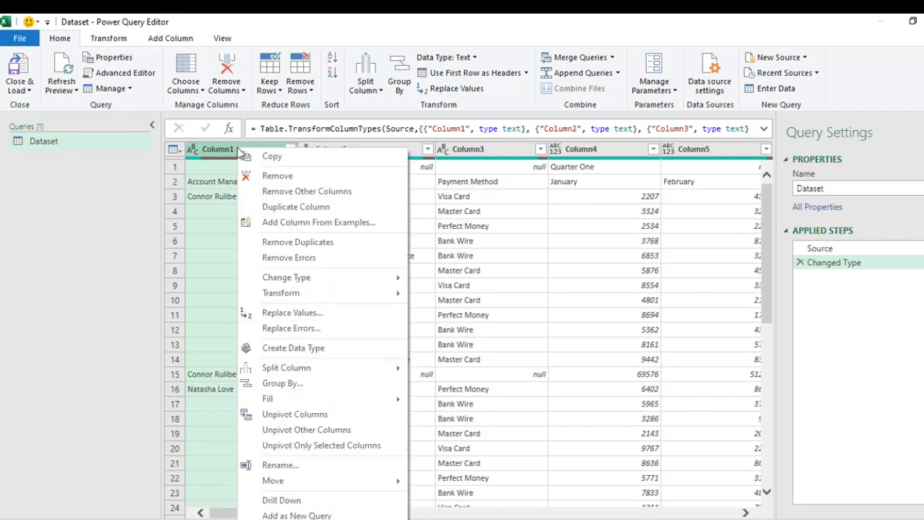
pyautogui.moveTo(405, 403)
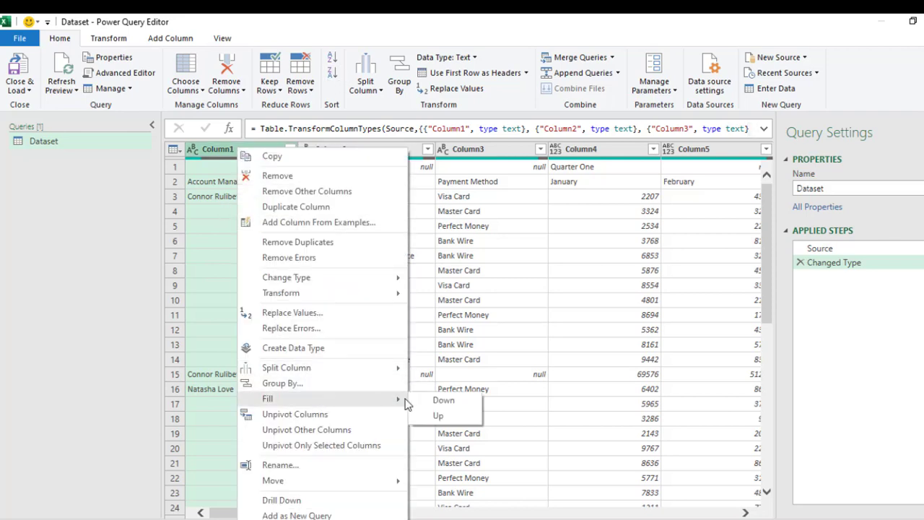
pyautogui.click(459, 405)
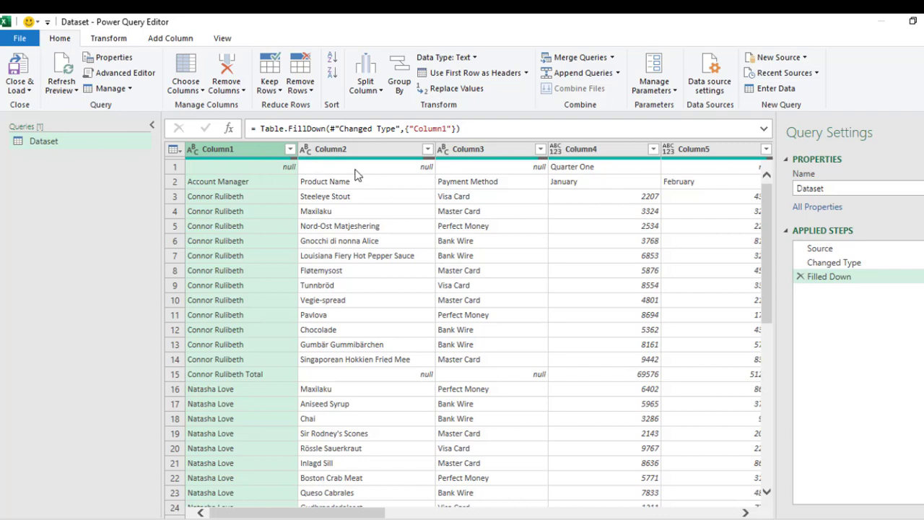
# Step: Merge Column1, Column2 and Column3 into one Merged column with a custom | separator
pyautogui.keyDown('shift'); pyautogui.click(487, 154); pyautogui.keyUp('shift')
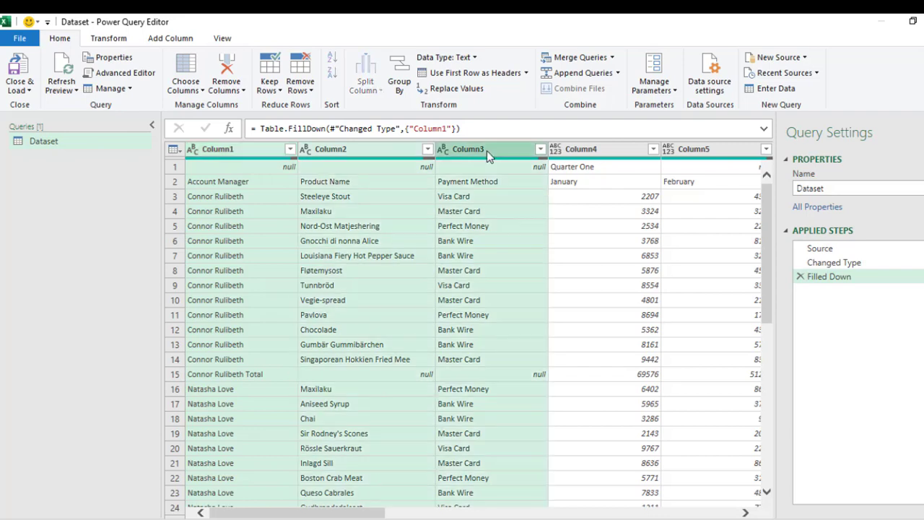
pyautogui.rightClick(486, 150)
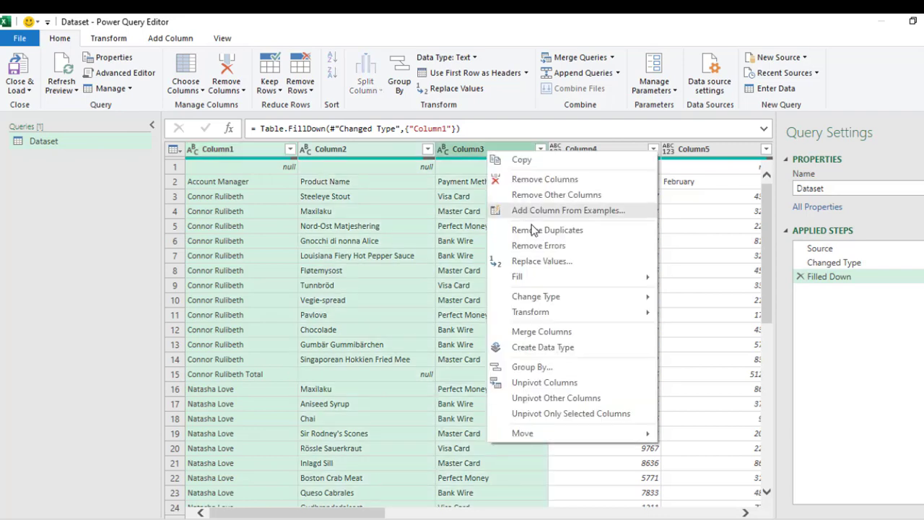
pyautogui.click(578, 331)
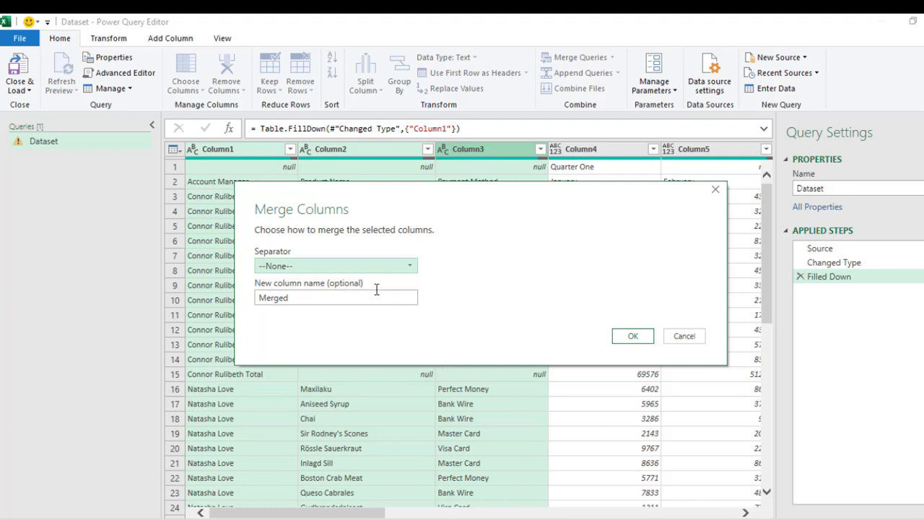
pyautogui.click(346, 267)
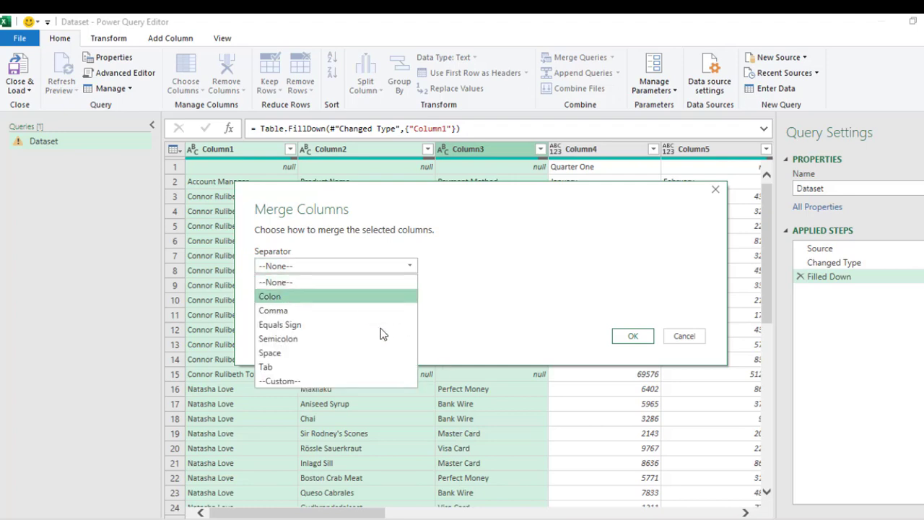
pyautogui.click(404, 406)
pyautogui.click(362, 271)
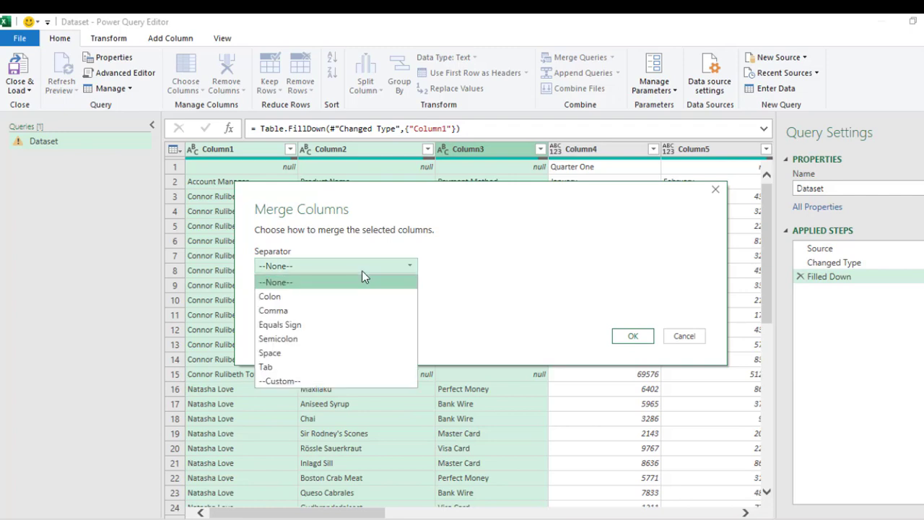
pyautogui.click(300, 380)
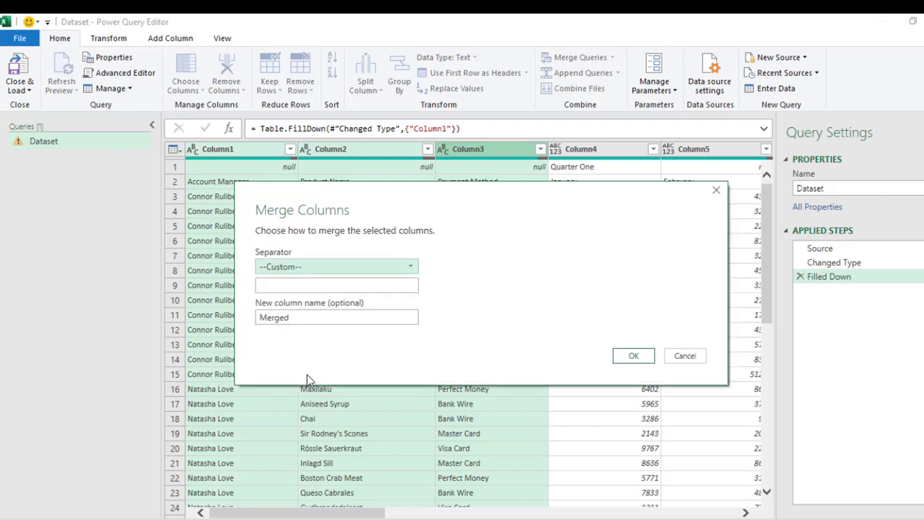
pyautogui.click(267, 284)
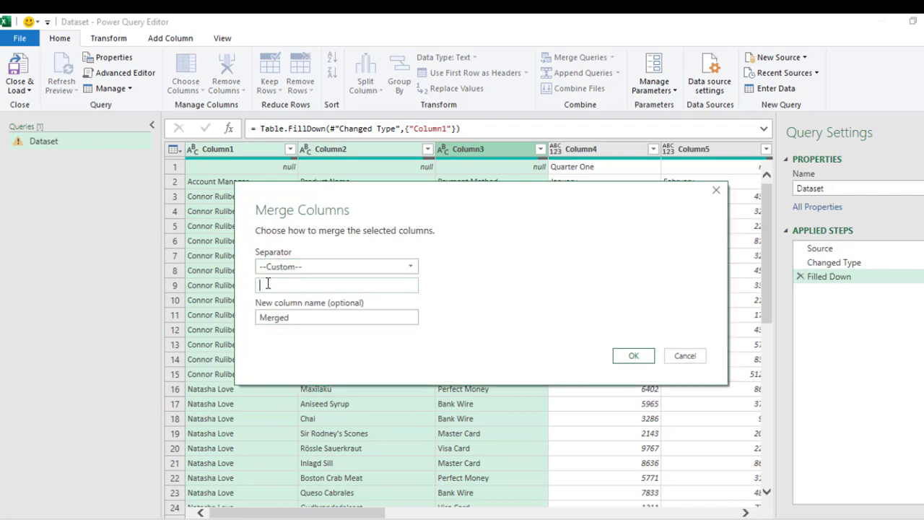
pyautogui.write('|')
pyautogui.click(632, 355)
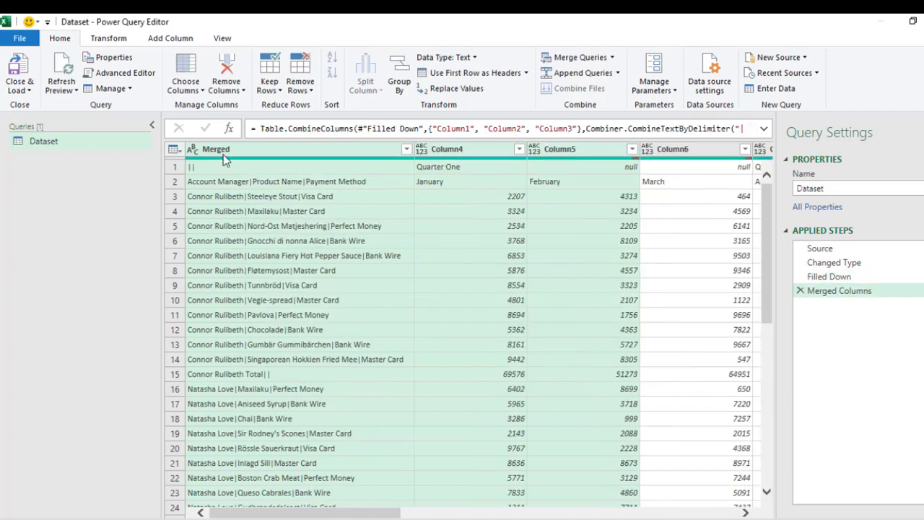
# Step: Select the Merged column and transpose the table so months become rows
pyautogui.click(261, 153)
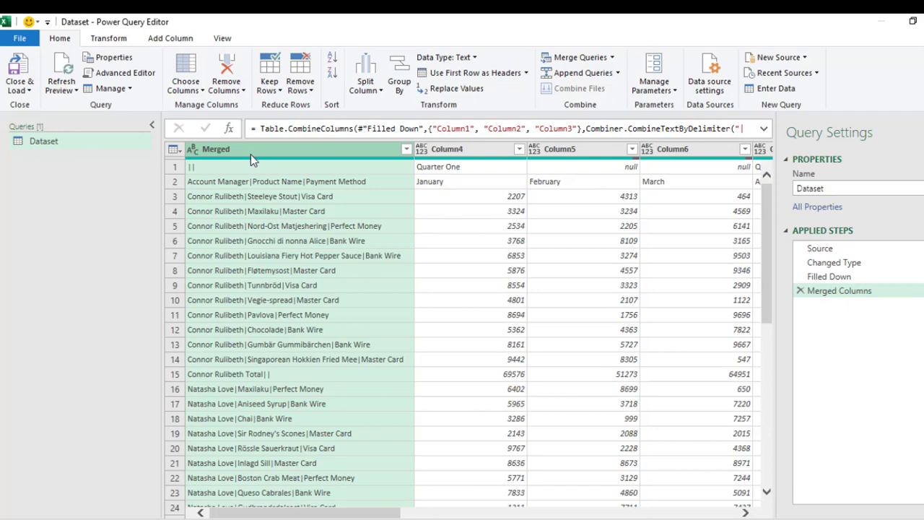
pyautogui.click(114, 40)
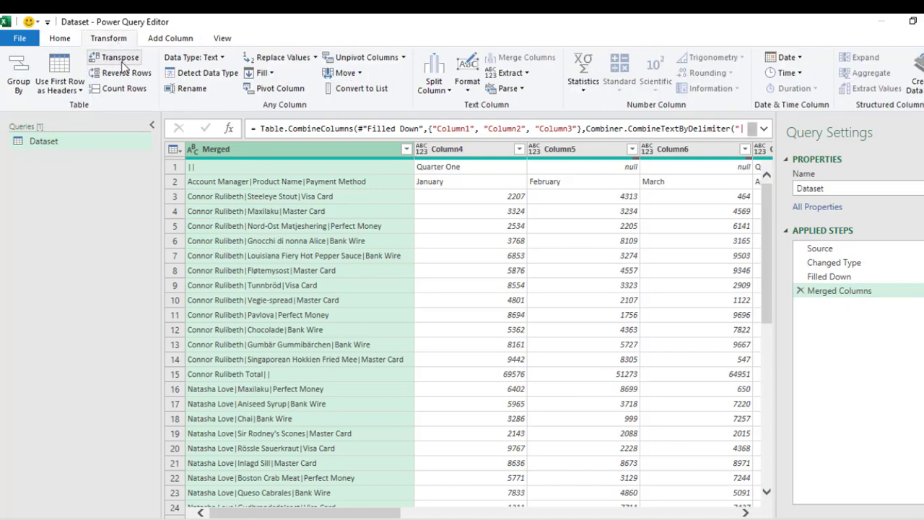
pyautogui.click(122, 62)
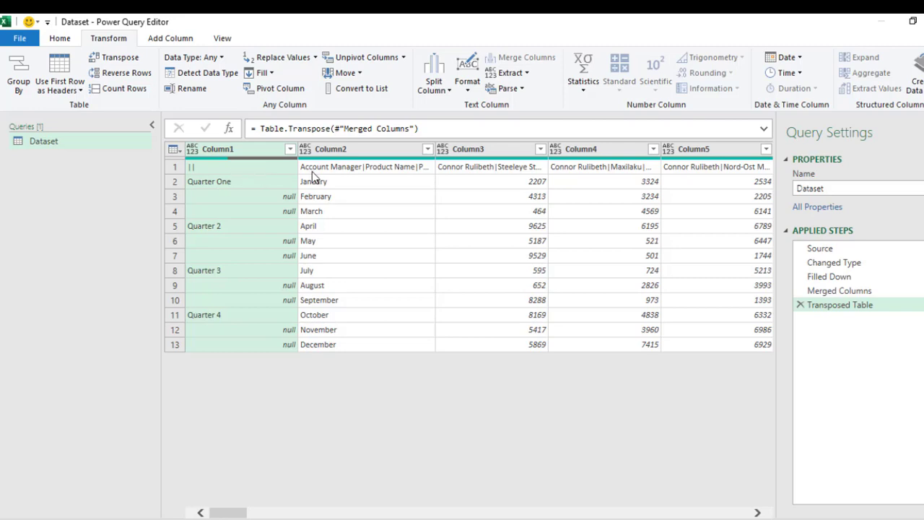
# Step: Use the first row as headers and fill the quarter labels down through their months
pyautogui.click(173, 151)
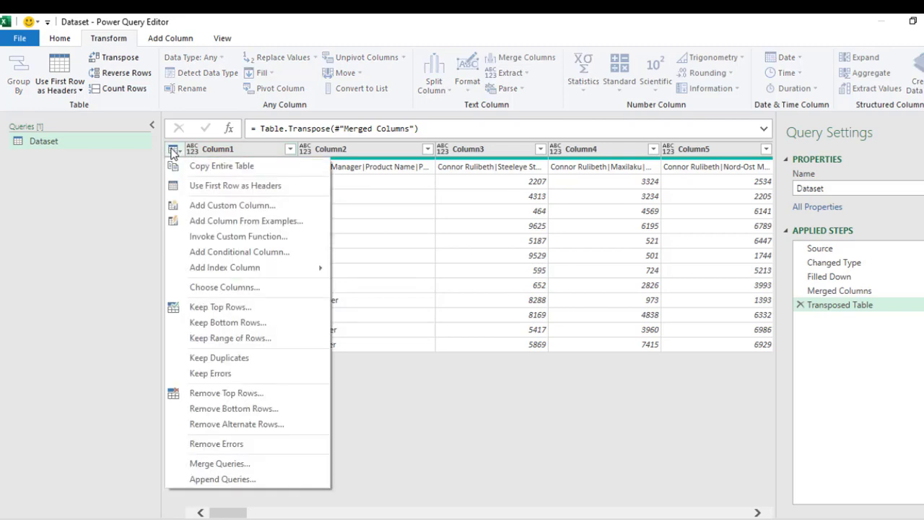
pyautogui.click(203, 188)
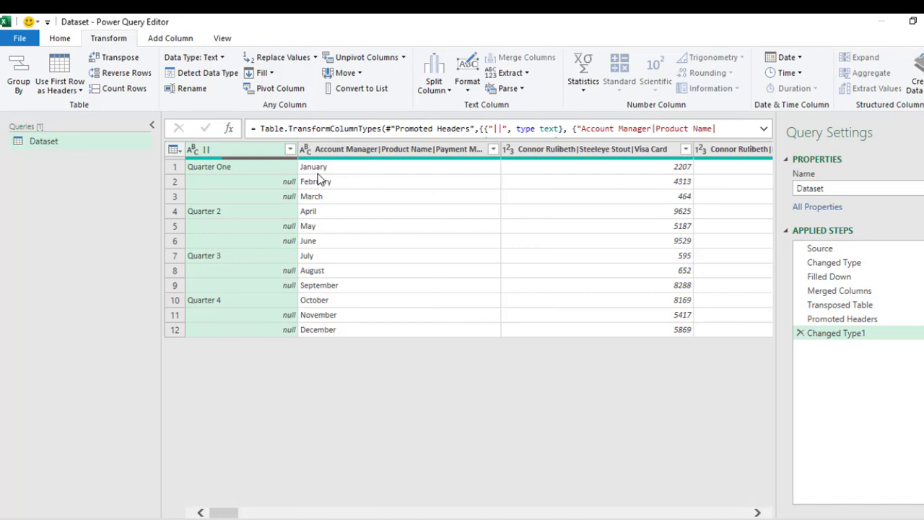
pyautogui.rightClick(227, 153)
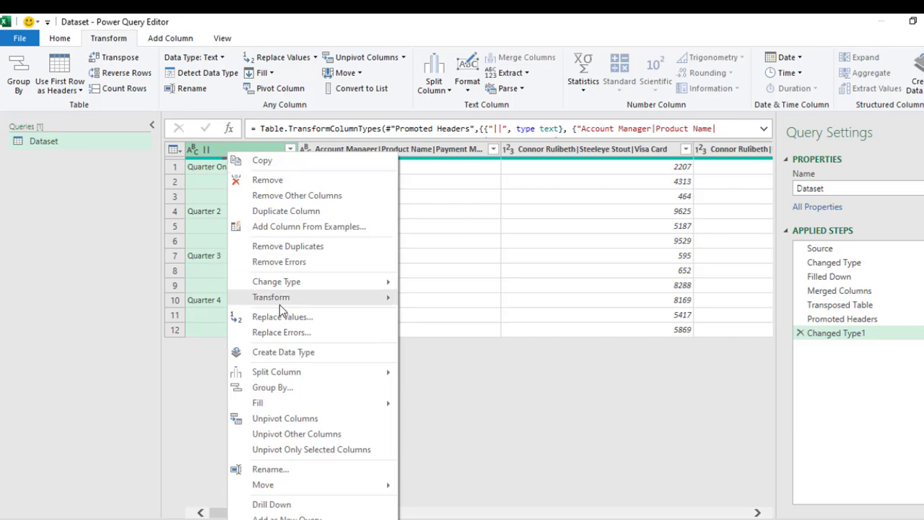
pyautogui.click(332, 390)
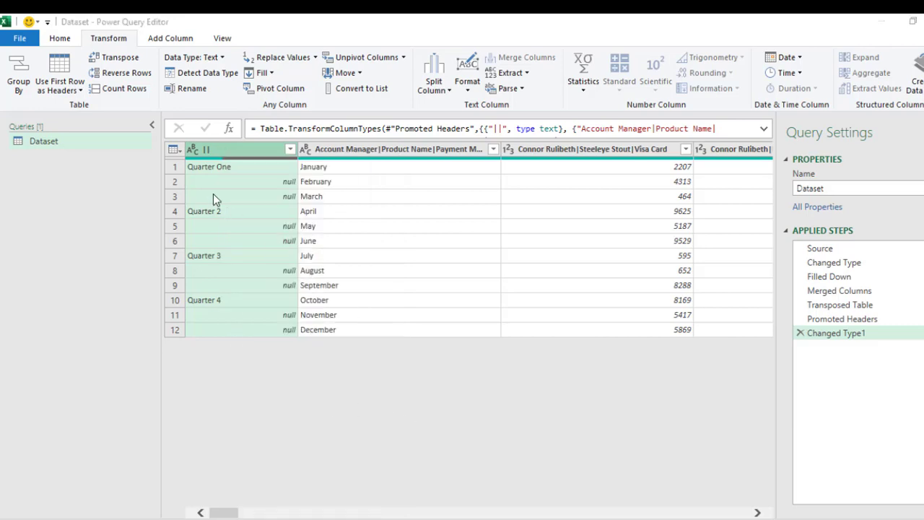
pyautogui.rightClick(270, 149)
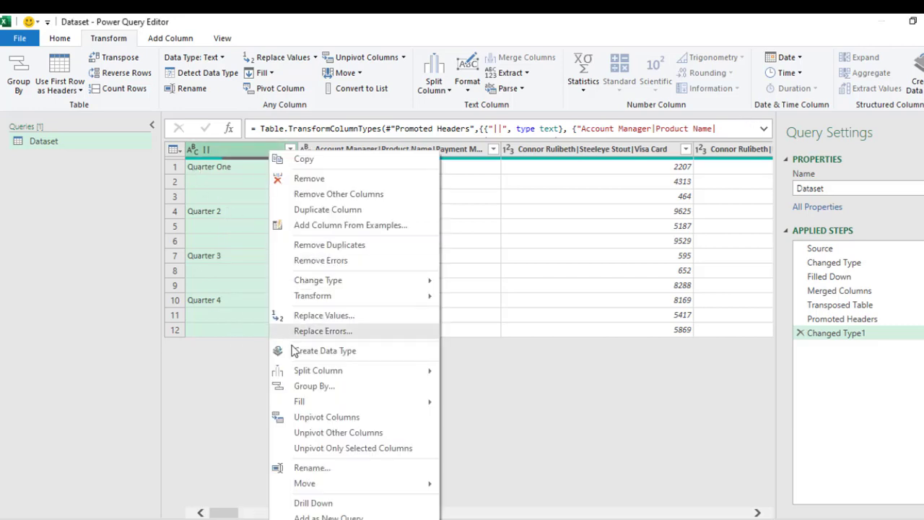
pyautogui.moveTo(297, 401)
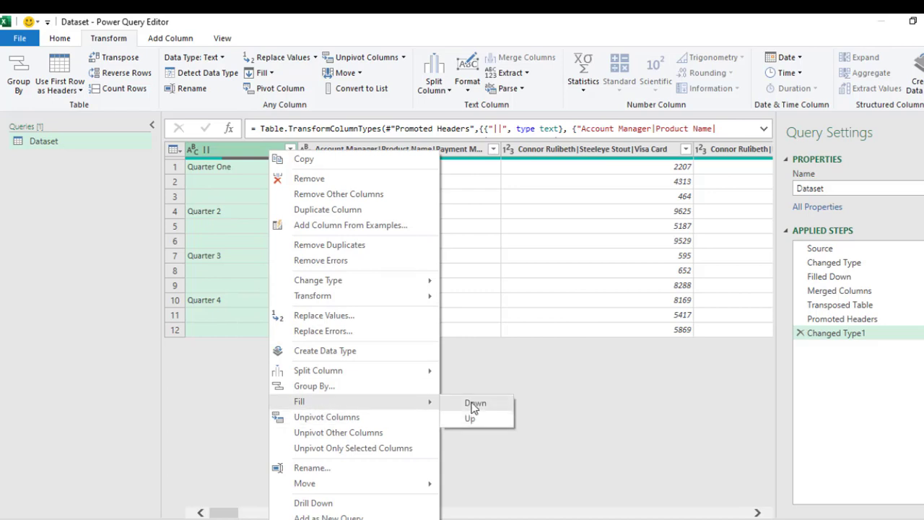
pyautogui.click(472, 404)
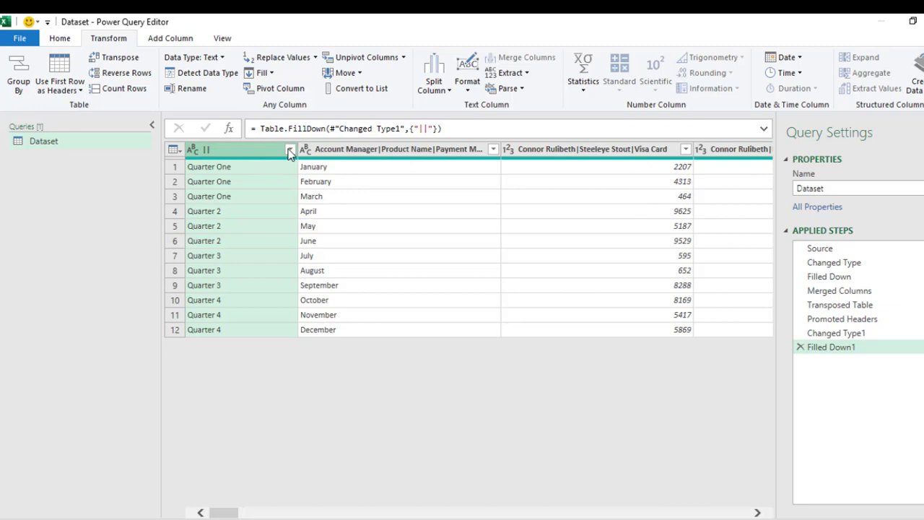
# Step: Select the quarter and month columns and unpivot the rest into Attribute/Value pairs
pyautogui.keyDown('ctrl'); pyautogui.click(370, 152); pyautogui.keyUp('ctrl')
pyautogui.rightClick(370, 152)
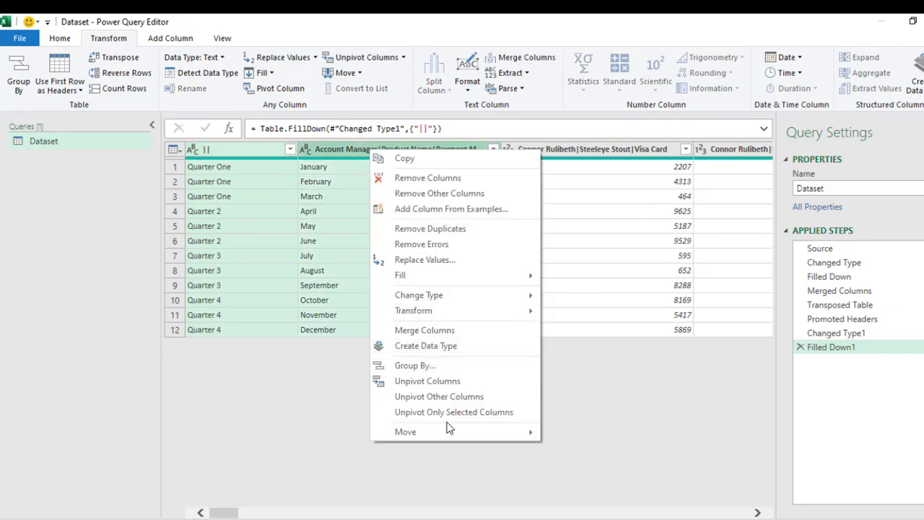
pyautogui.click(599, 462)
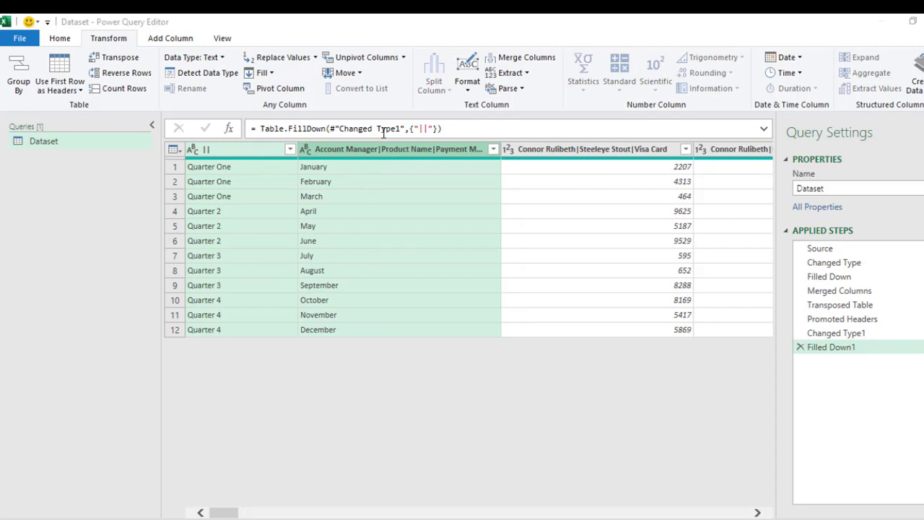
pyautogui.rightClick(383, 159)
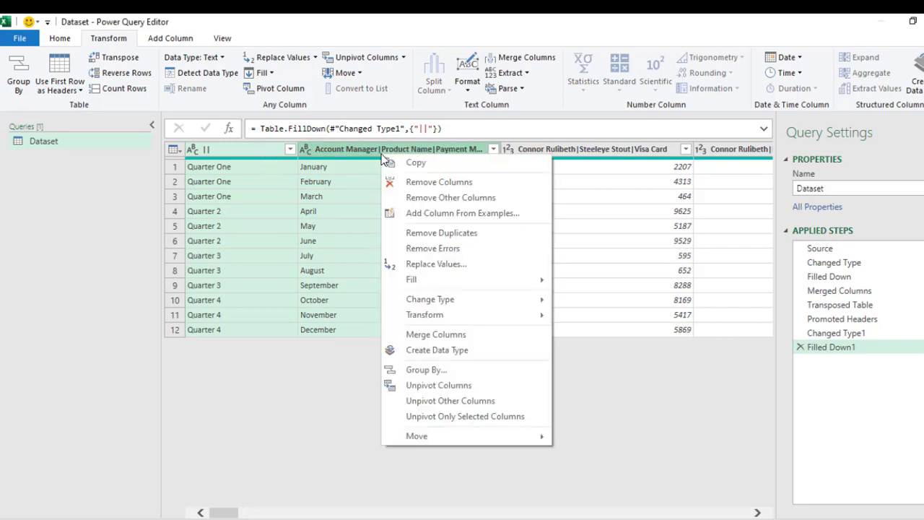
pyautogui.click(467, 397)
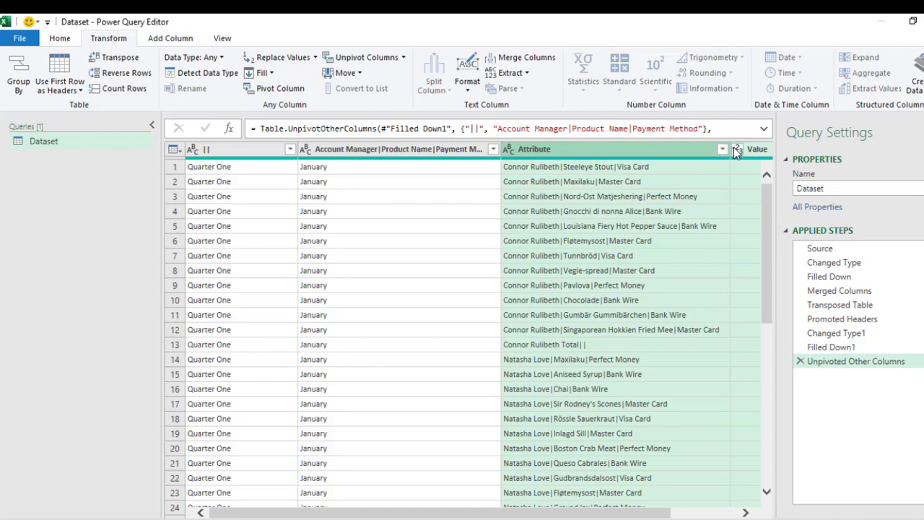
# Step: Split the Attribute column by the custom | delimiter at each occurrence
pyautogui.click(633, 148)
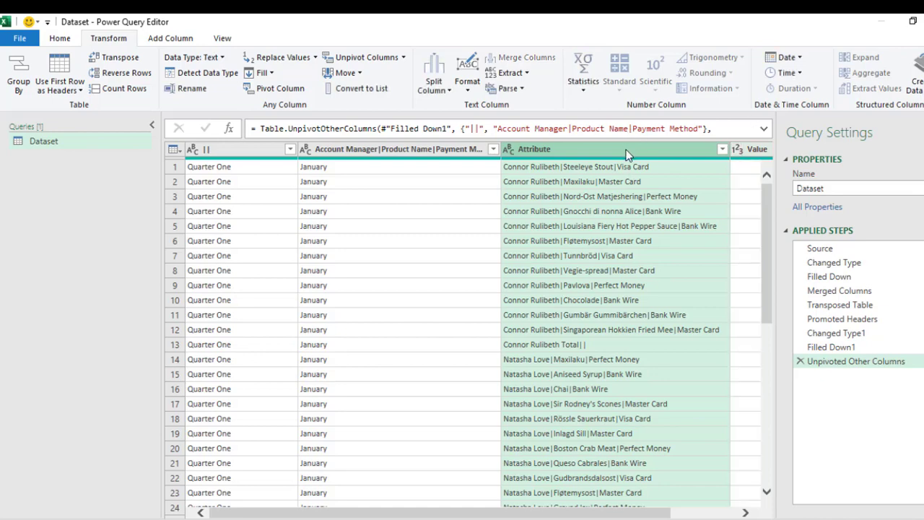
pyautogui.rightClick(549, 150)
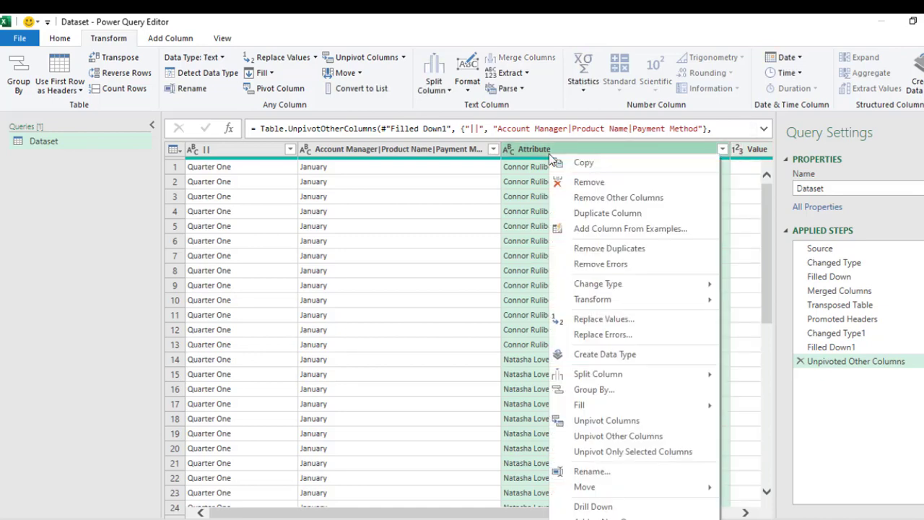
pyautogui.moveTo(605, 379)
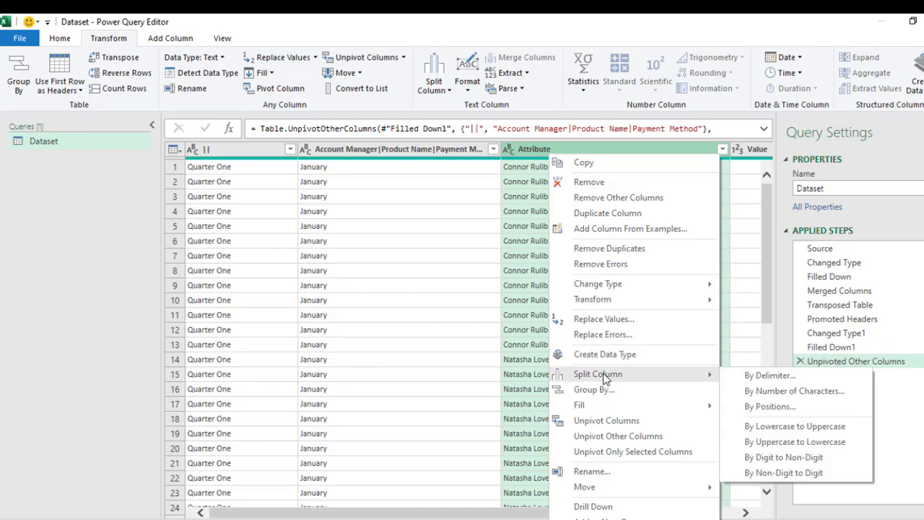
pyautogui.click(768, 377)
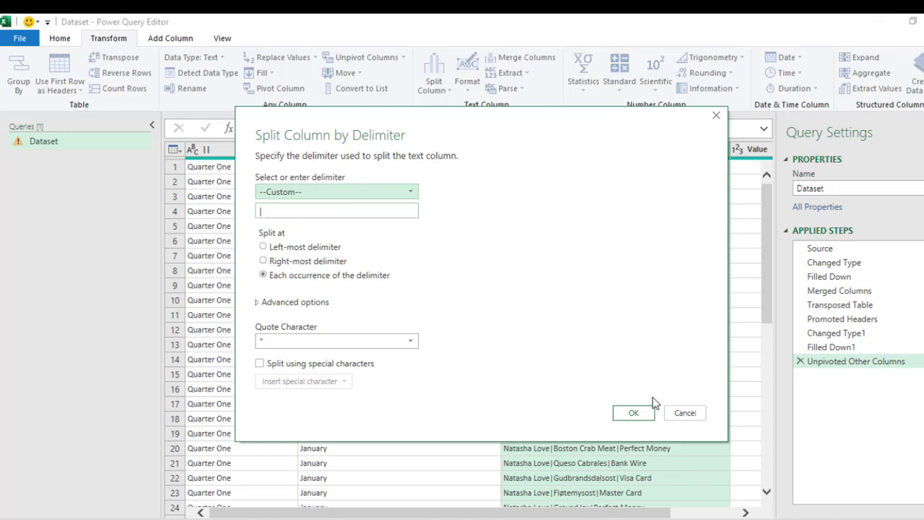
pyautogui.click(627, 413)
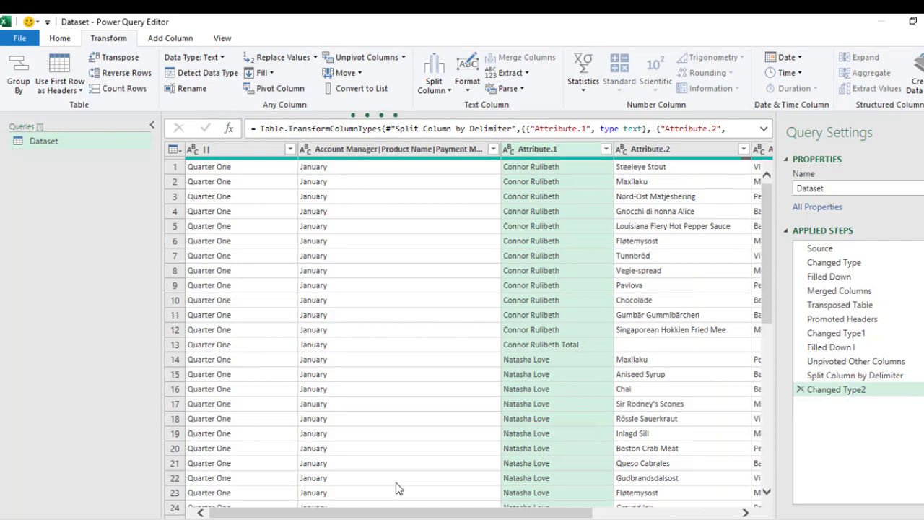
# Step: Rename the first two columns to Quarters and Month
pyautogui.moveTo(385, 515); pyautogui.dragTo(489, 514)
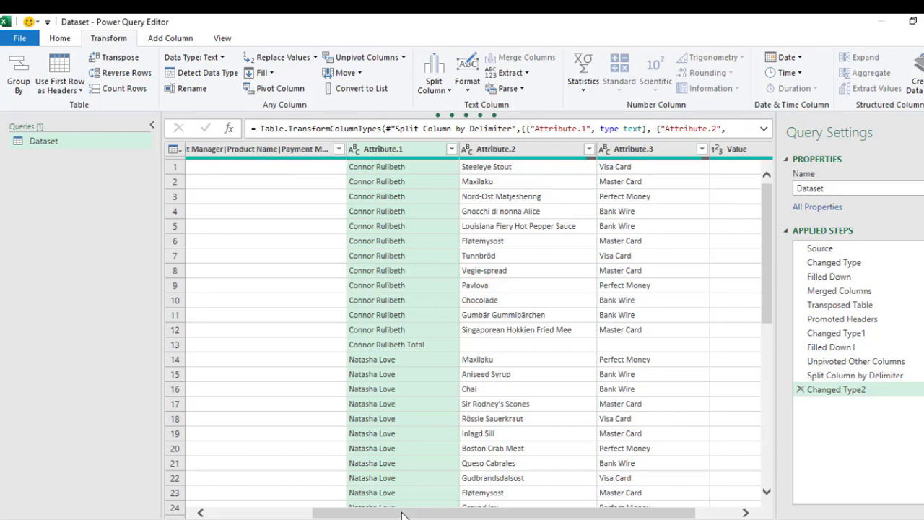
pyautogui.moveTo(409, 513); pyautogui.dragTo(306, 513)
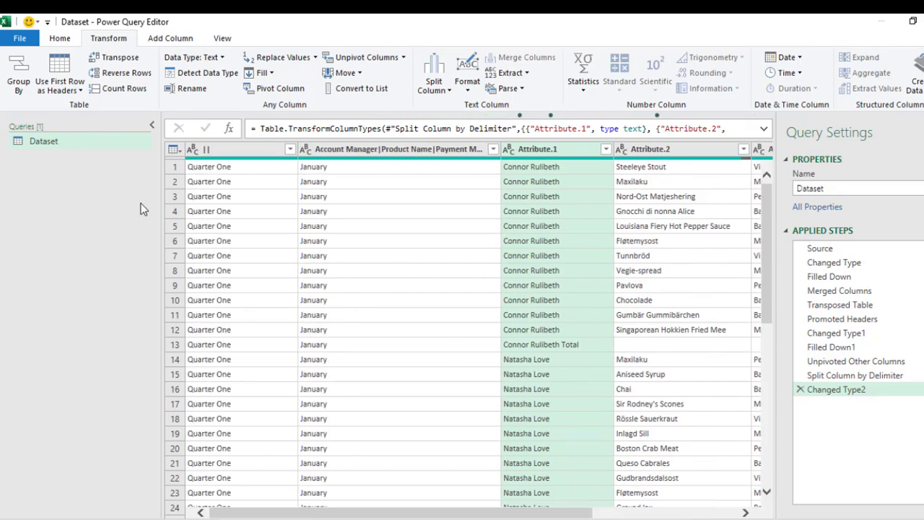
pyautogui.click(242, 150)
pyautogui.doubleClick(241, 152)
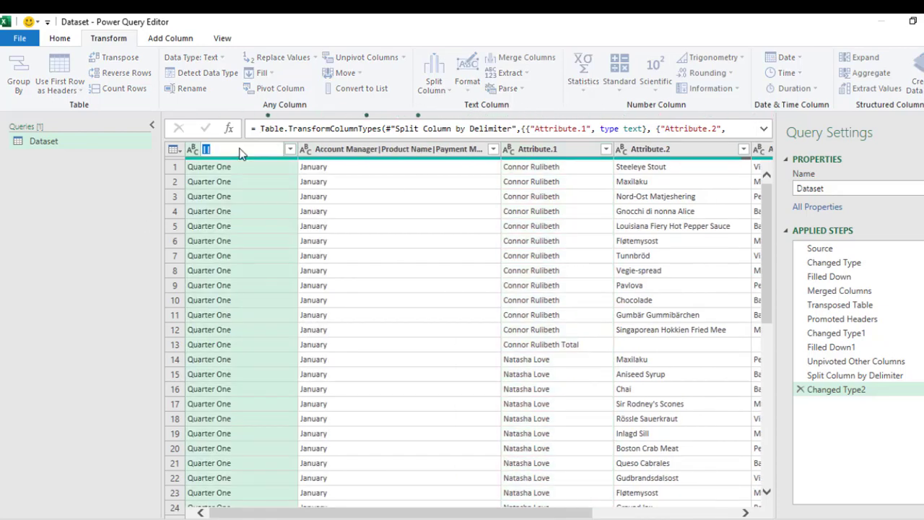
pyautogui.write('Qaurter')
pyautogui.press('BackSpace')
pyautogui.press('BackSpace')
pyautogui.press('BackSpace')
pyautogui.press('BackSpace')
pyautogui.press('BackSpace')
pyautogui.write('uarters')
pyautogui.press('Return')
pyautogui.doubleClick(342, 149)
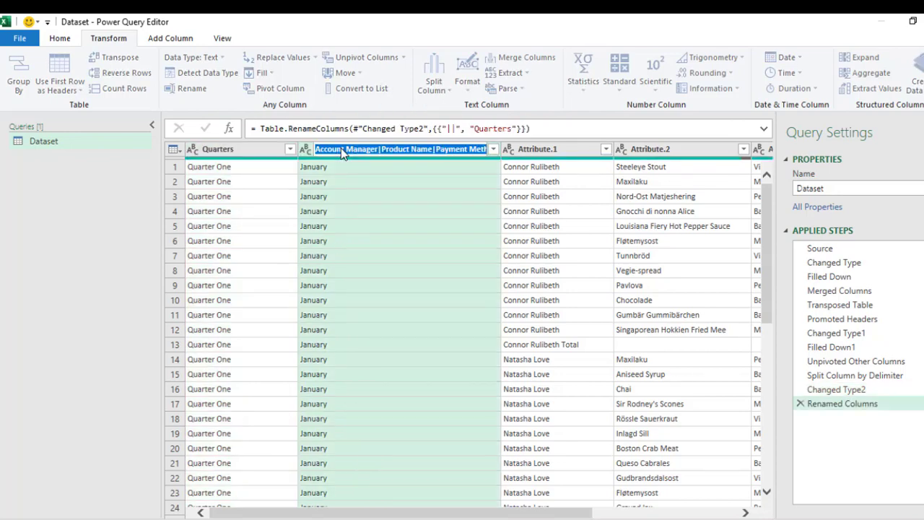
pyautogui.write('M')
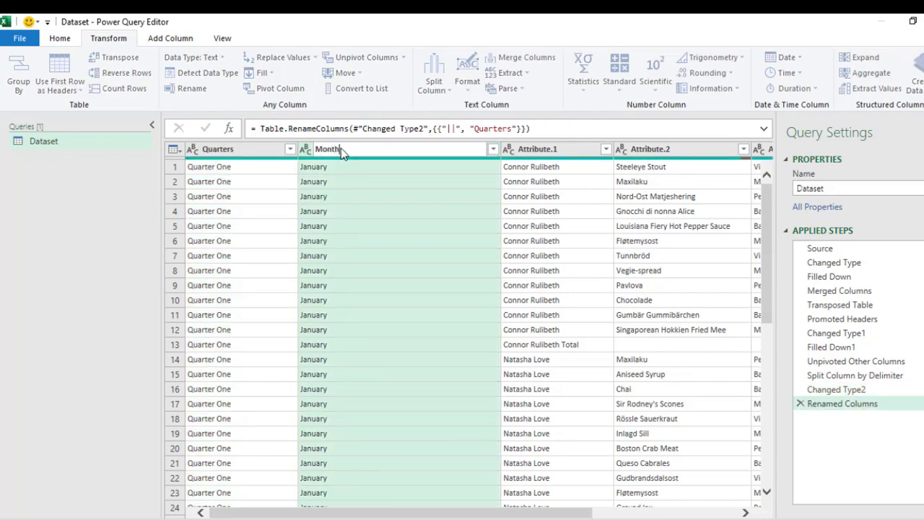
pyautogui.write('onth')
pyautogui.press('Return')
# Step: Rename the remaining columns to Account Manager, Product, Payment Method and Sales Amount
pyautogui.doubleClick(466, 150)
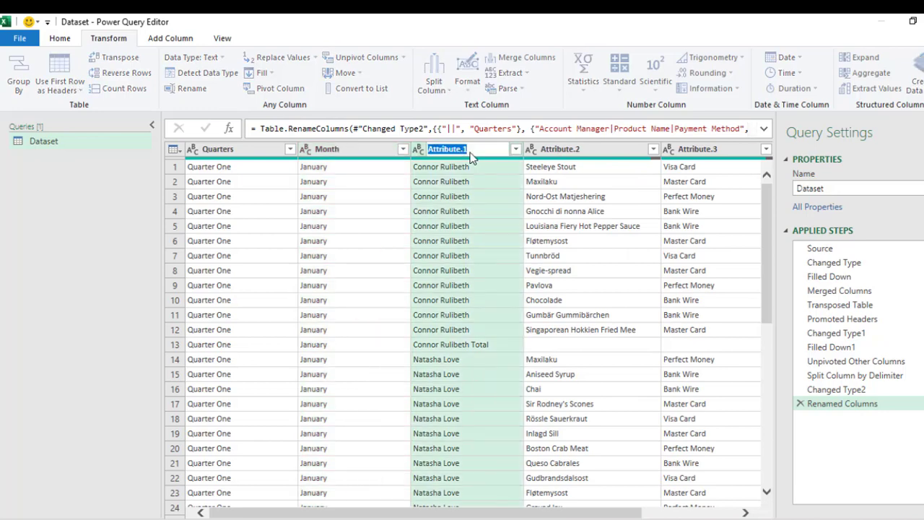
pyautogui.write('Account Manager')
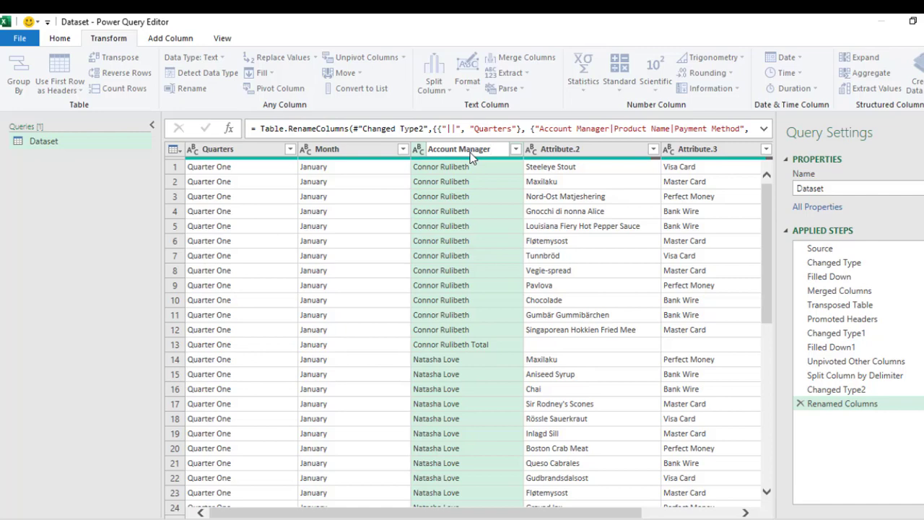
pyautogui.press('Return')
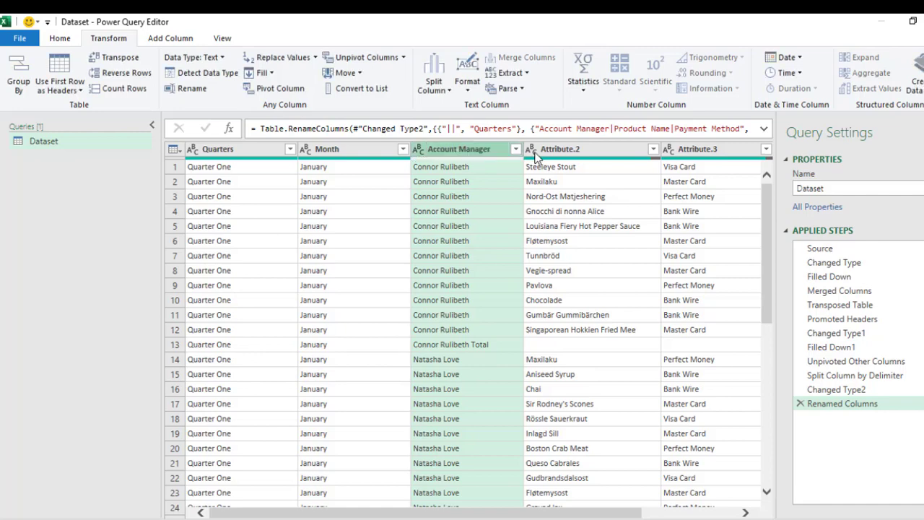
pyautogui.doubleClick(591, 150)
pyautogui.write('Product')
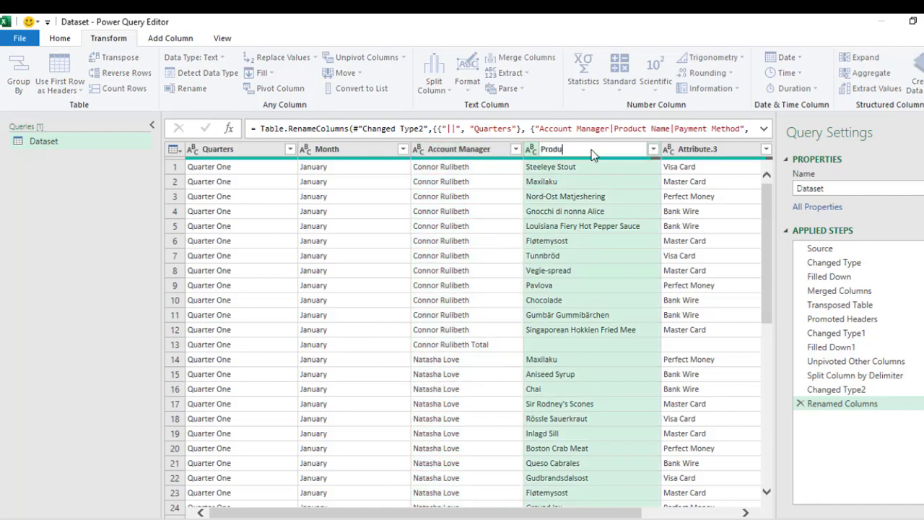
pyautogui.doubleClick(691, 150)
pyautogui.write('Payment Metho')
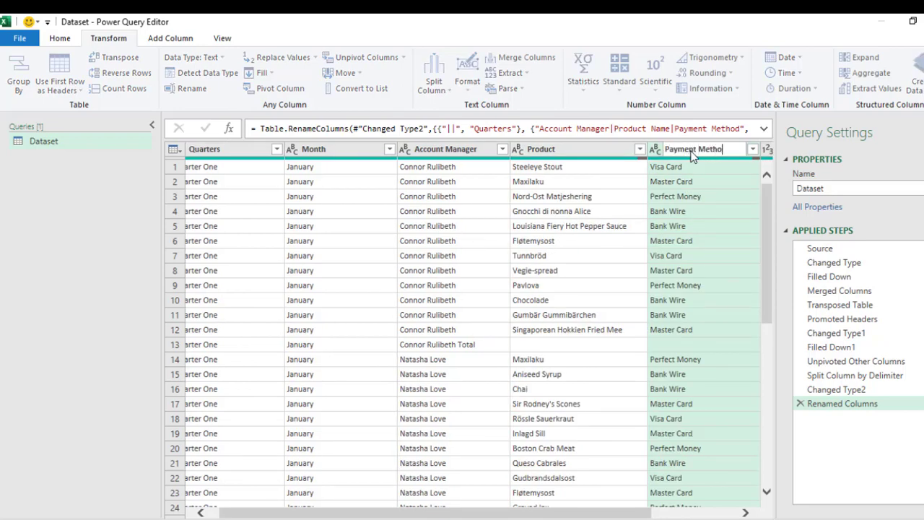
pyautogui.write('d')
pyautogui.press('Return')
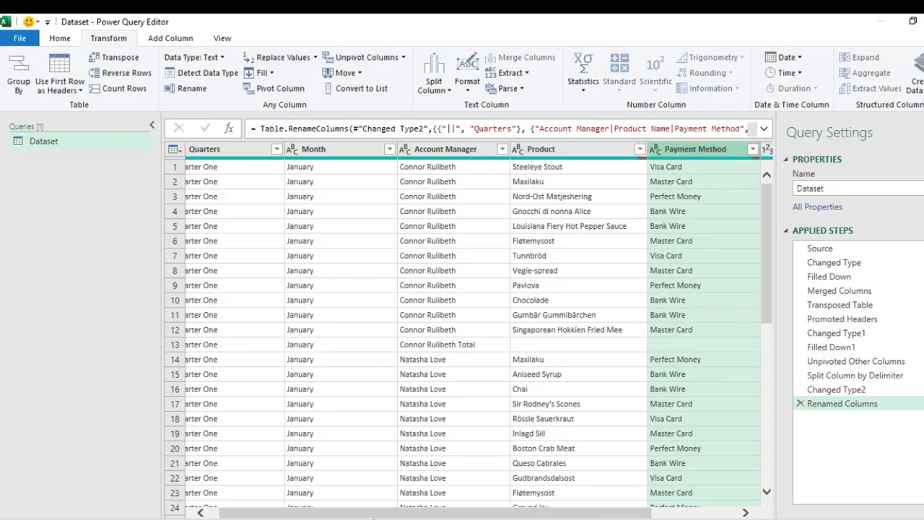
pyautogui.moveTo(380, 514); pyautogui.dragTo(467, 514)
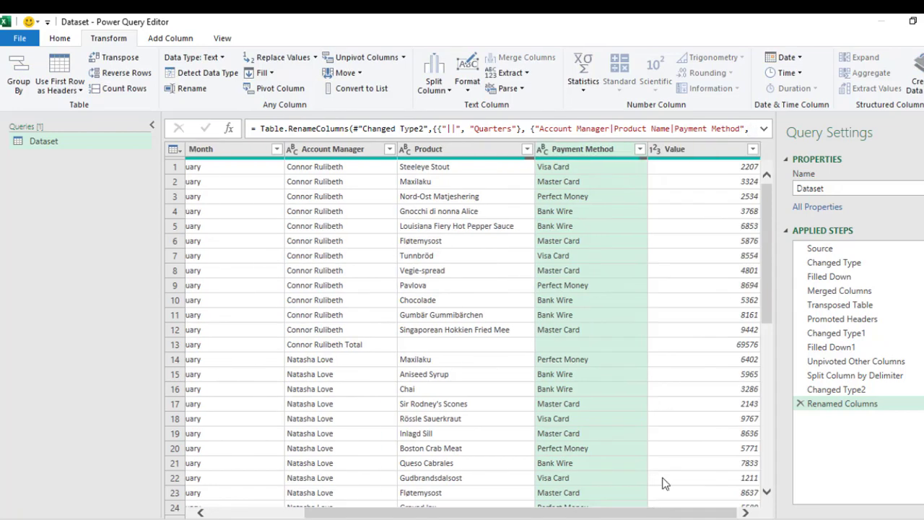
pyautogui.doubleClick(697, 152)
pyautogui.write('Sales Amount')
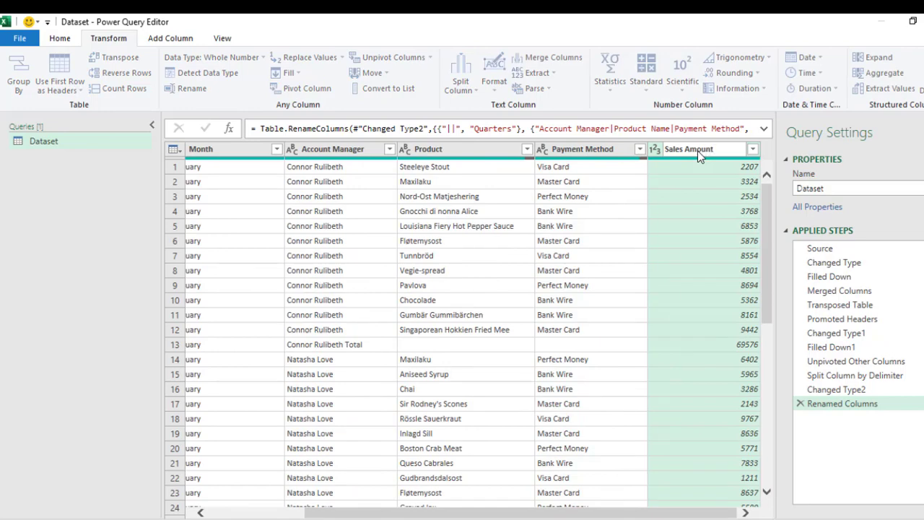
pyautogui.press('Return')
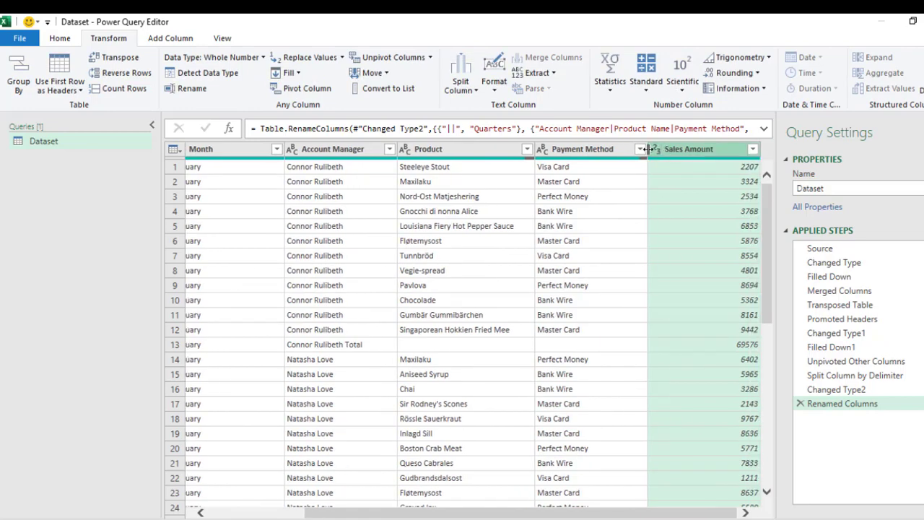
# Step: Set the Sales Amount column to the Currency data type, then bring up the Account Manager filter
pyautogui.click(655, 148)
pyautogui.click(678, 181)
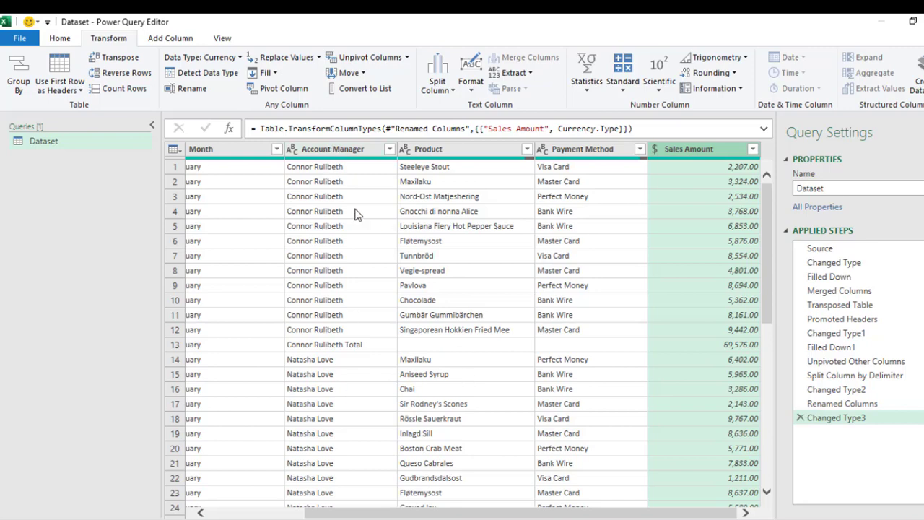
pyautogui.click(389, 149)
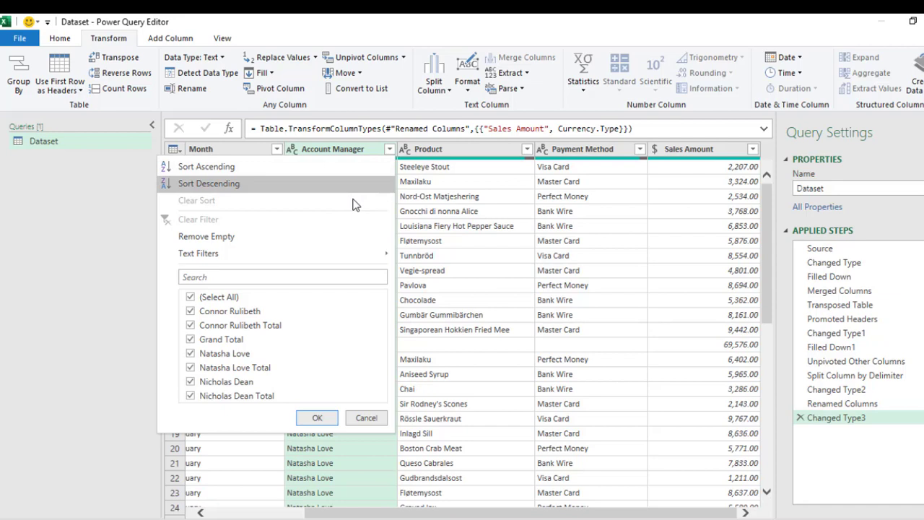
# Step: Filter Account Manager to exclude the Grand Total row and the three per-manager Total rows
pyautogui.click(191, 326)
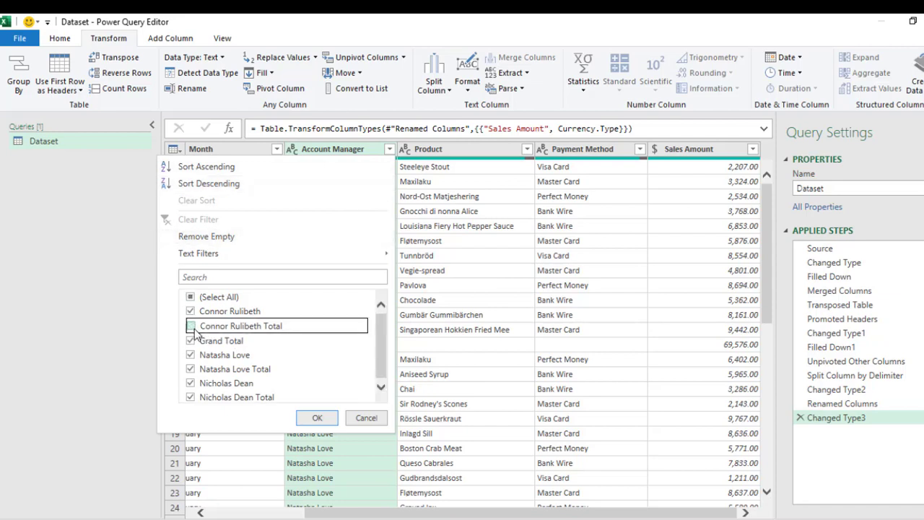
pyautogui.click(192, 340)
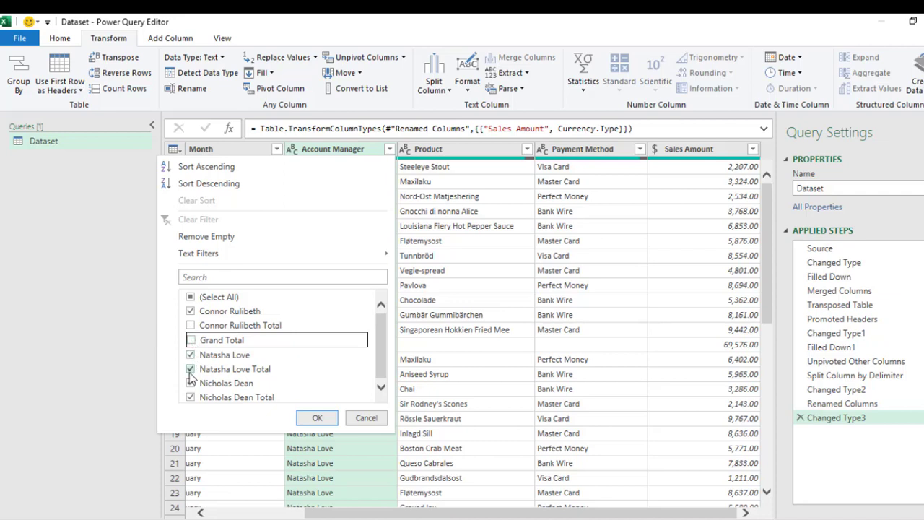
pyautogui.click(190, 369)
pyautogui.click(193, 398)
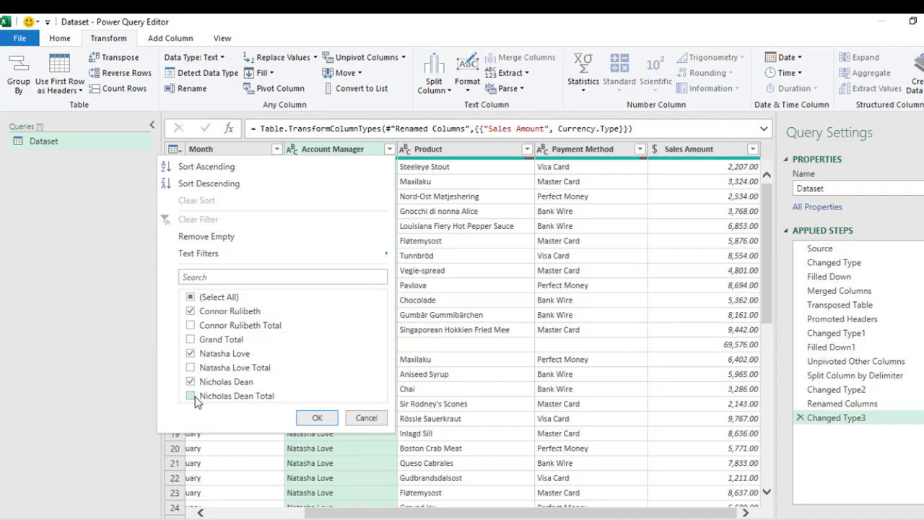
pyautogui.click(319, 417)
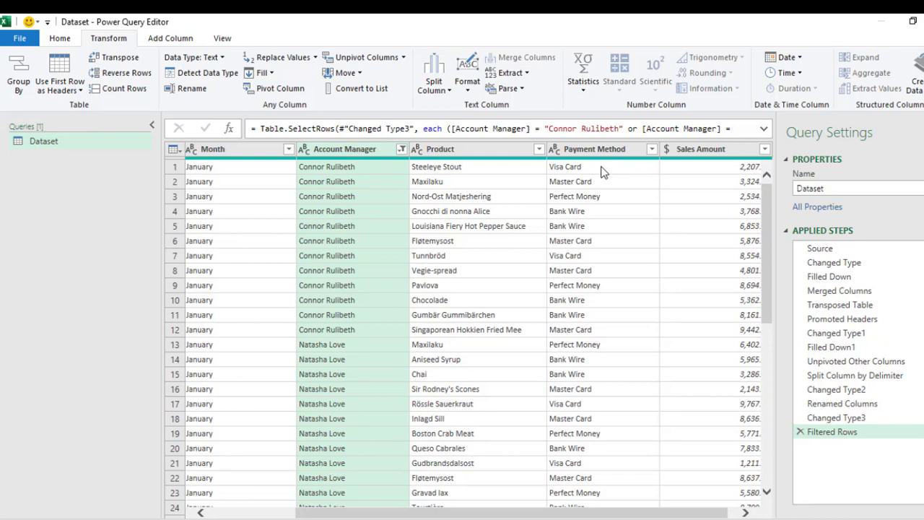
pyautogui.moveTo(413, 513); pyautogui.dragTo(325, 513)
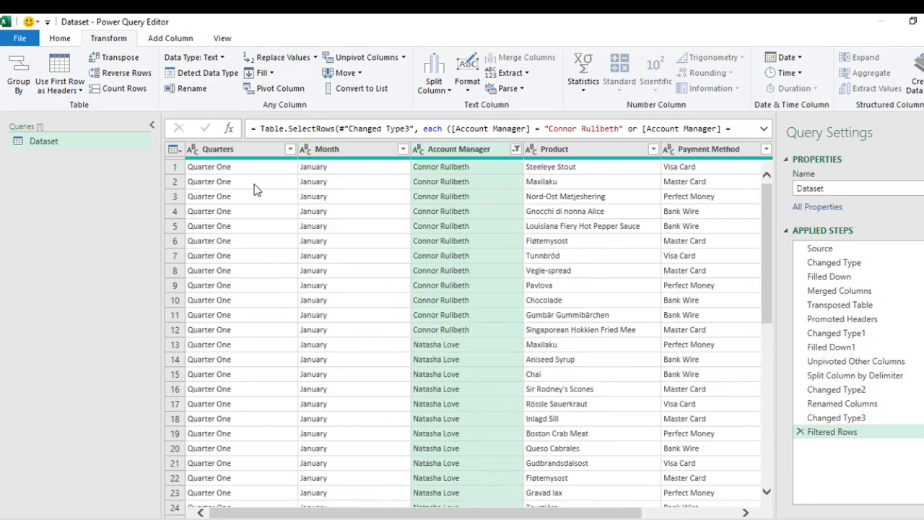
# Step: Close & Load the query as a Table on a new worksheet
pyautogui.click(60, 38)
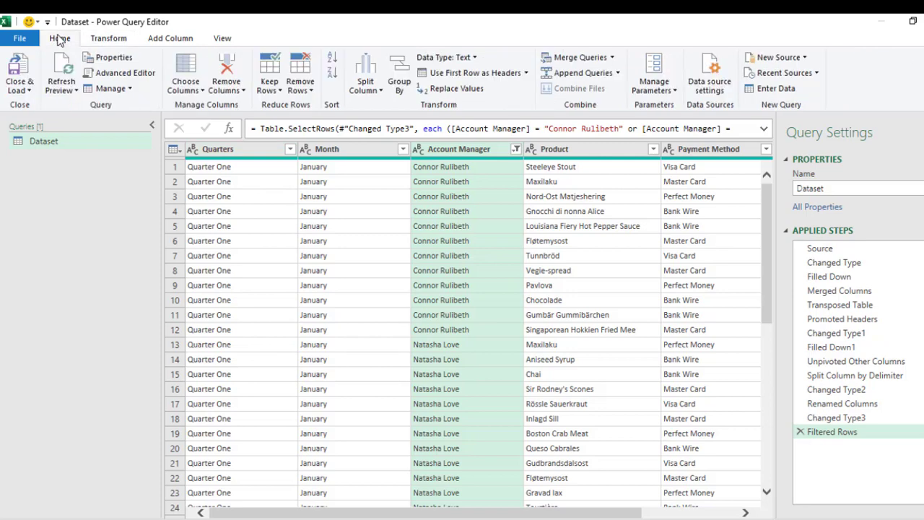
pyautogui.click(19, 85)
pyautogui.click(68, 120)
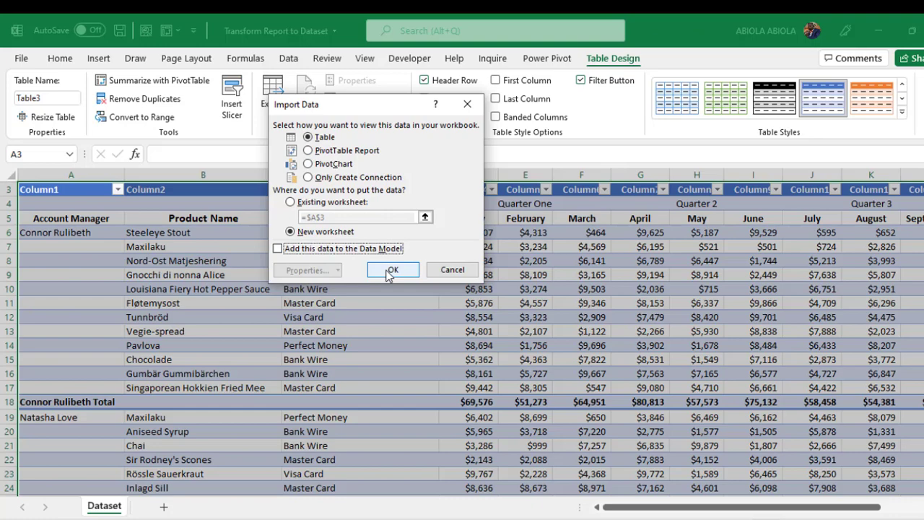
pyautogui.click(388, 272)
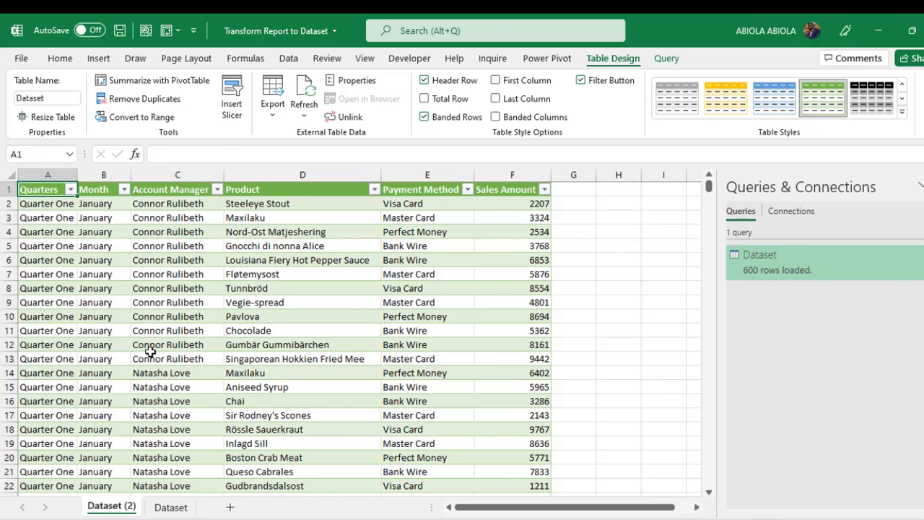
# Step: On the Dataset sheet, change cell D4 from 'Quarter One' to 'Quarter 1'
pyautogui.click(162, 508)
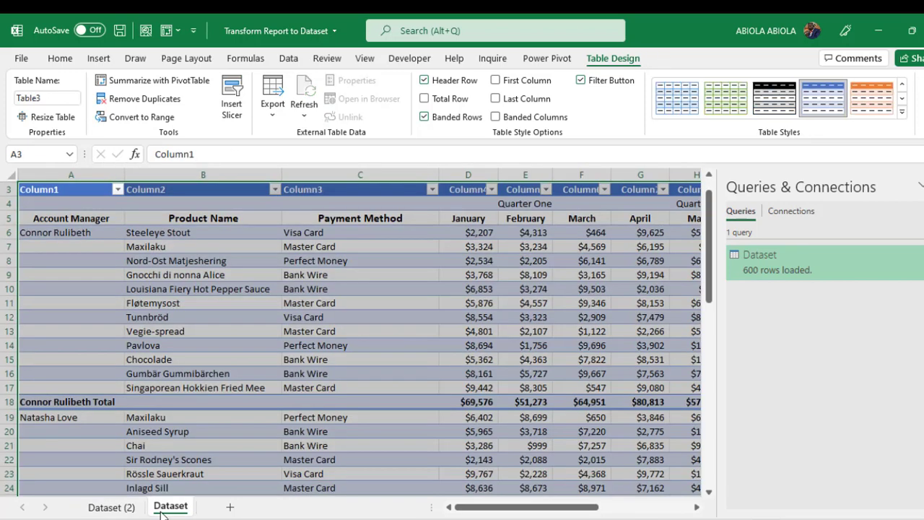
pyautogui.moveTo(411, 209); pyautogui.dragTo(492, 207)
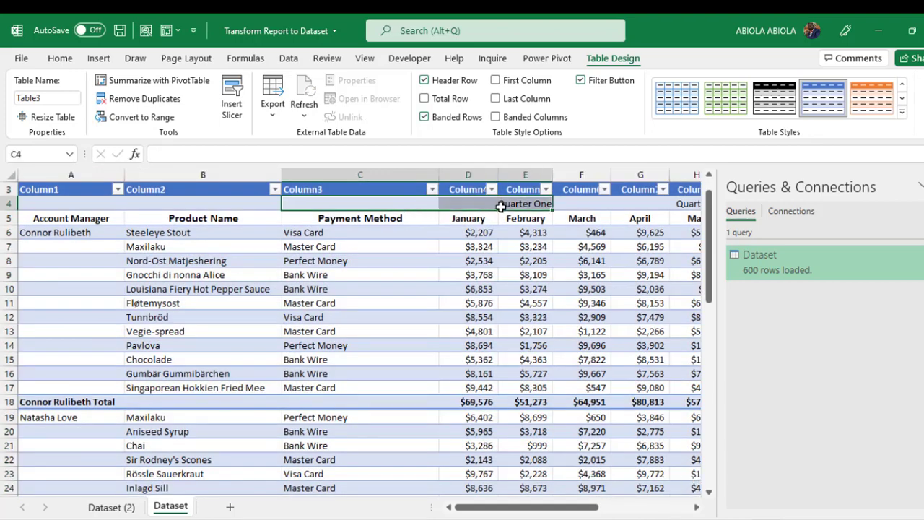
pyautogui.click(501, 205)
pyautogui.click(489, 206)
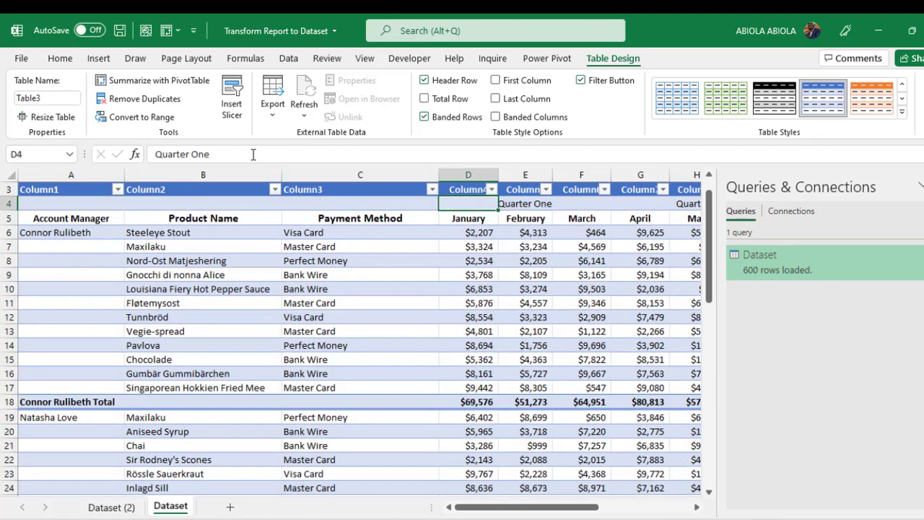
pyautogui.click(250, 151)
pyautogui.press('BackSpace')
pyautogui.press('BackSpace')
pyautogui.press('BackSpace')
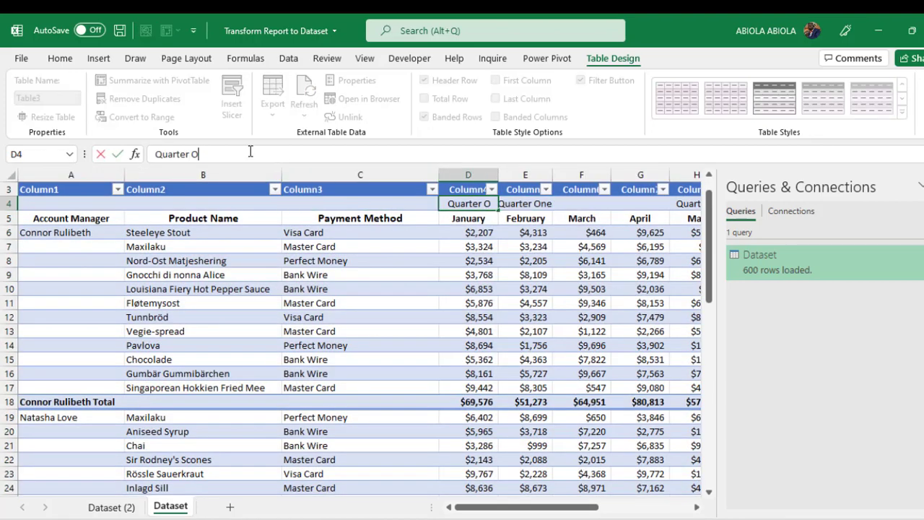
pyautogui.write('1')
pyautogui.hotkey('ctrl', 'Return')
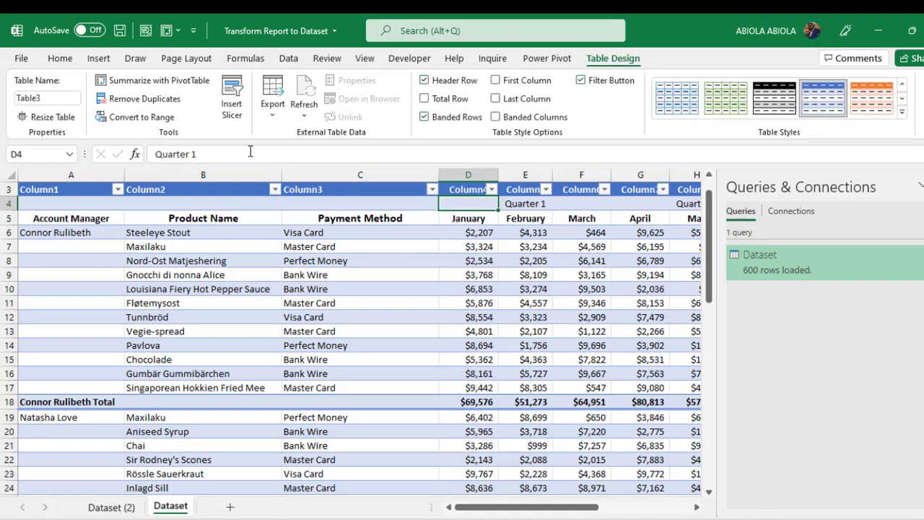
# Step: Refresh the loaded table on Dataset (2) so Quarters shows Quarter 1
pyautogui.click(112, 507)
pyautogui.rightClick(149, 239)
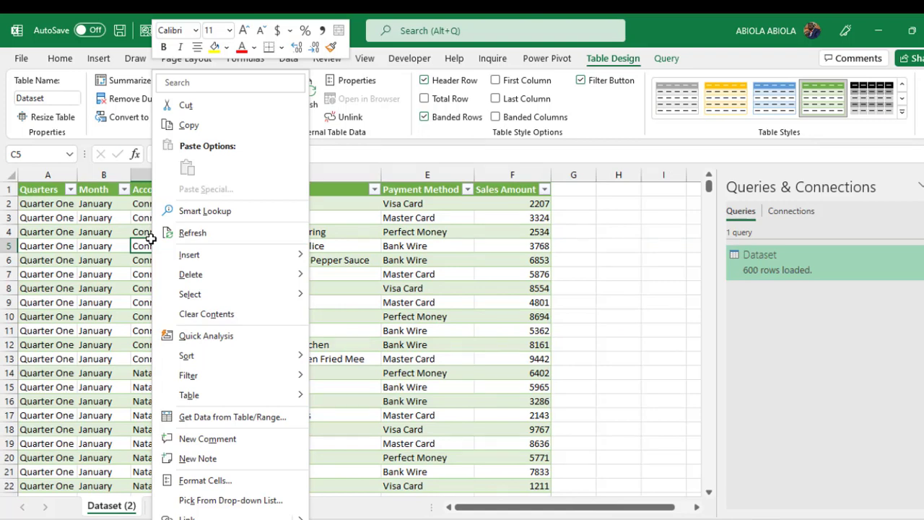
pyautogui.click(218, 231)
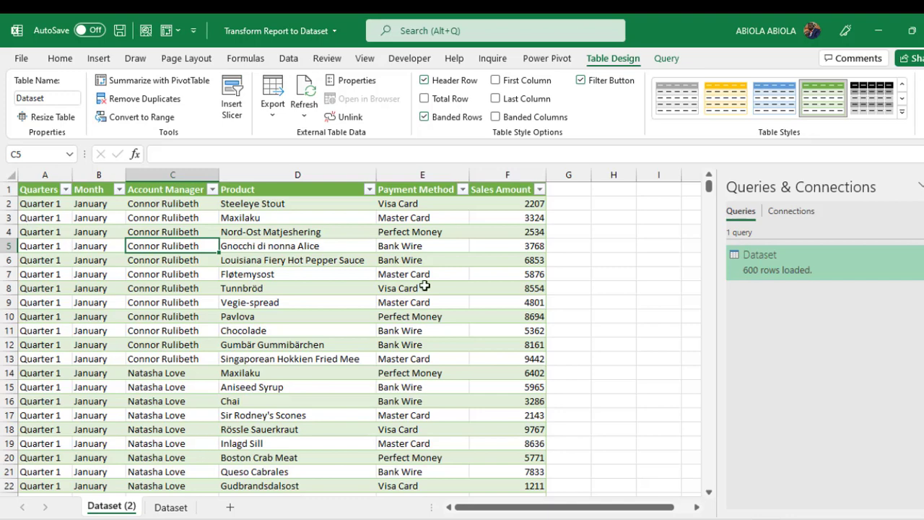
pyautogui.moveTo(794, 271)
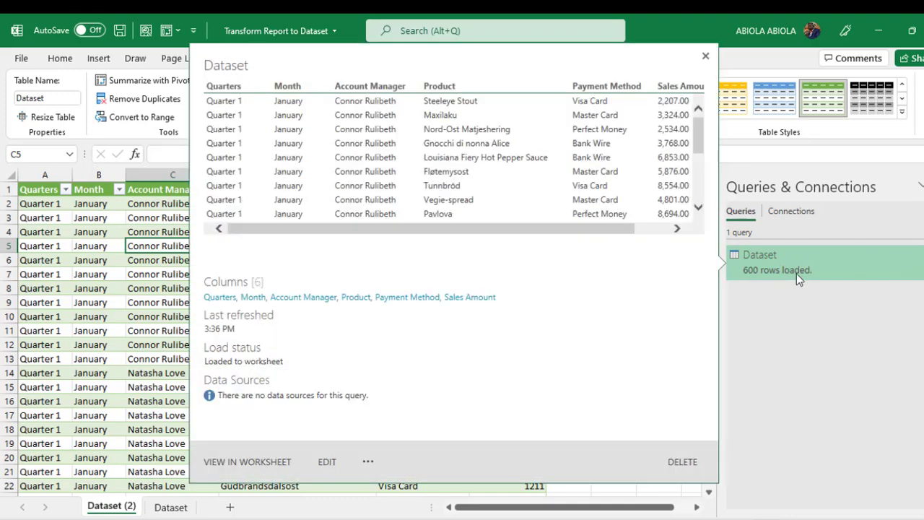
pyautogui.click(109, 283)
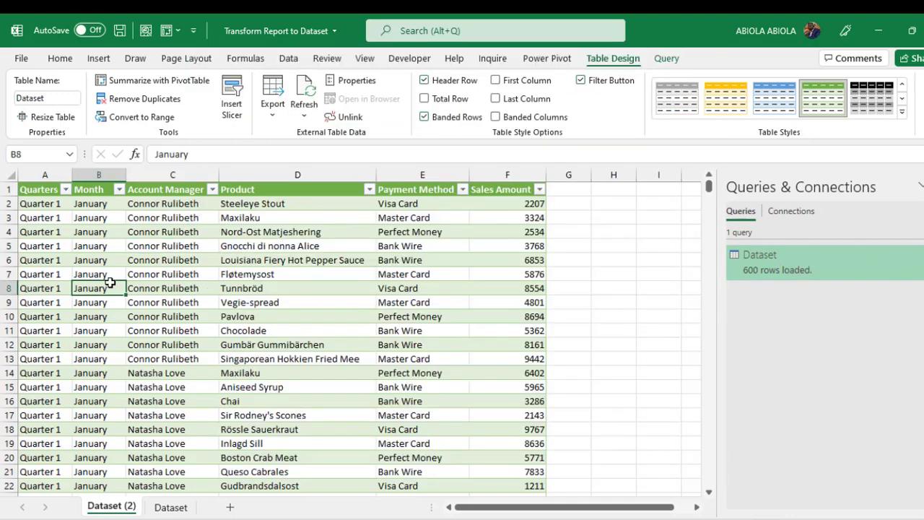
pyautogui.hotkey('ctrl', 'Down')
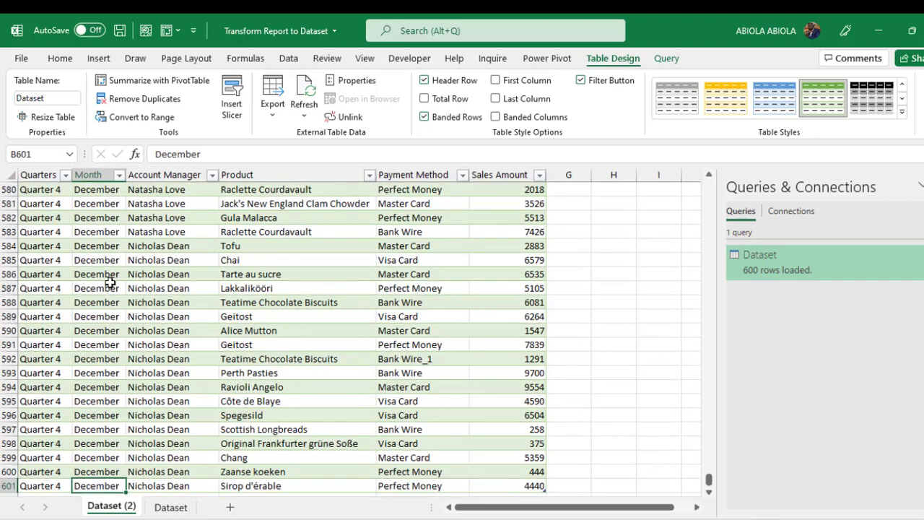
pyautogui.hotkey('ctrl', 'Up')
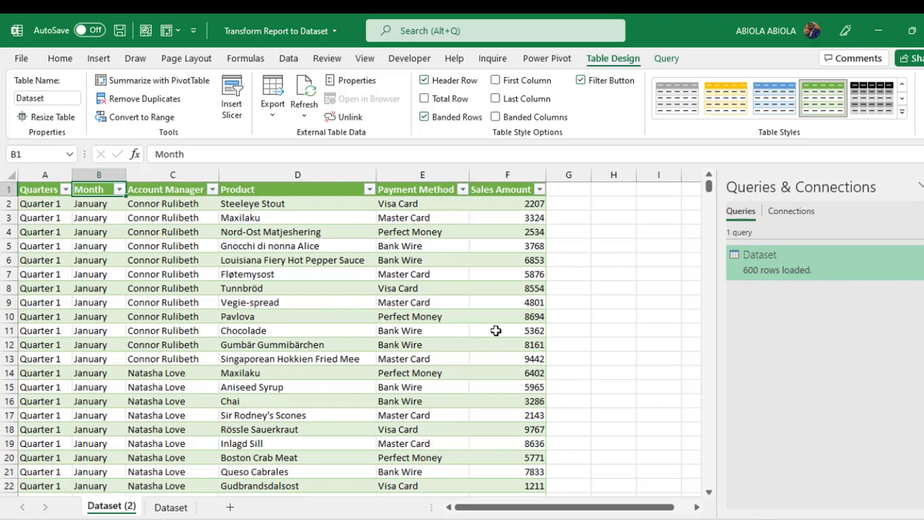
pyautogui.click(375, 300)
pyautogui.click(291, 271)
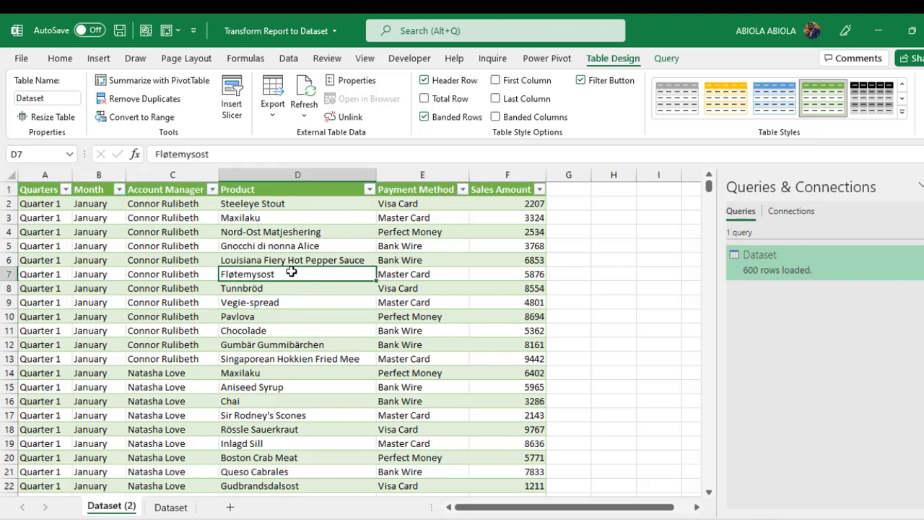